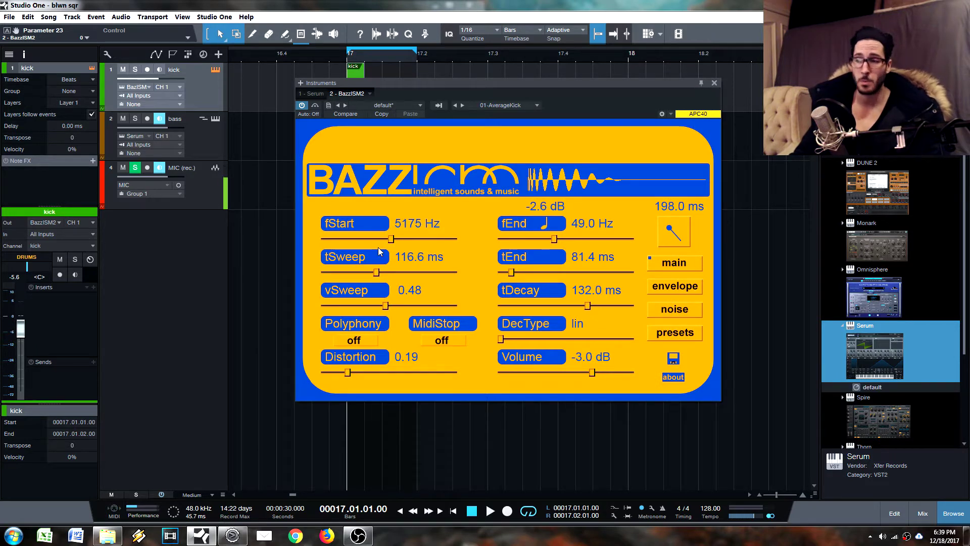
# Close the BazzISM2 window and insert Kombinat_Dva from the Distortion & Saturation effects on the kick channel
pyautogui.click(714, 83)
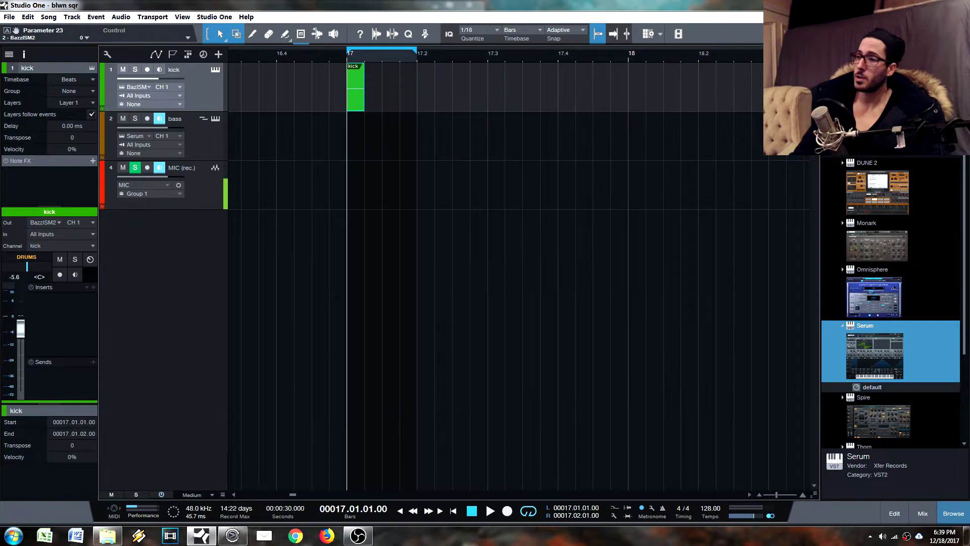
pyautogui.click(835, 159)
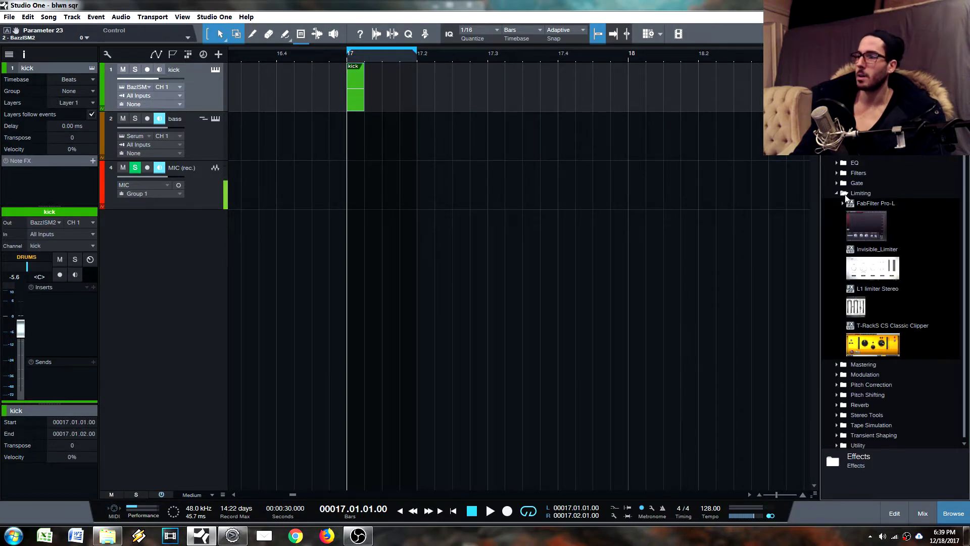
pyautogui.click(843, 194)
pyautogui.click(836, 152)
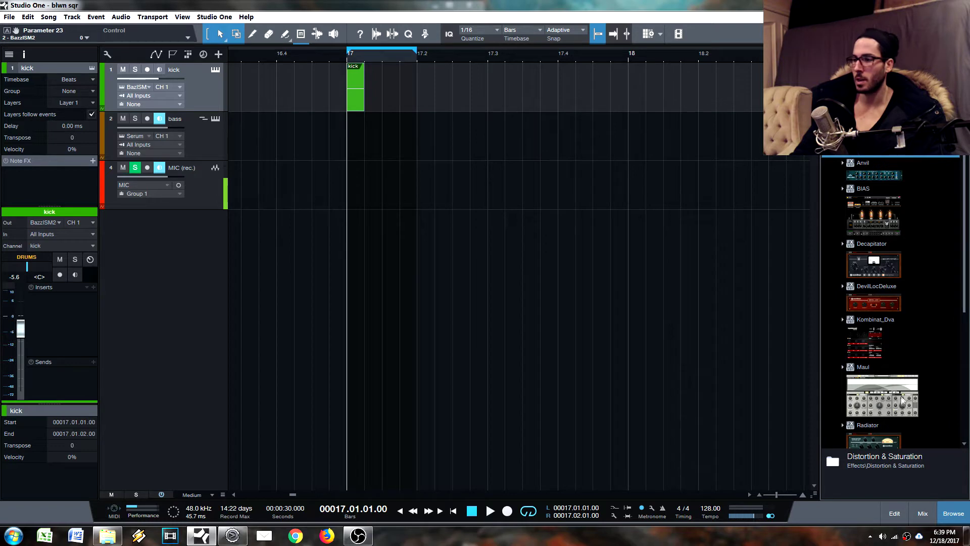
pyautogui.scroll(-3, 903, 401)
pyautogui.moveTo(866, 248); pyautogui.dragTo(71, 317)
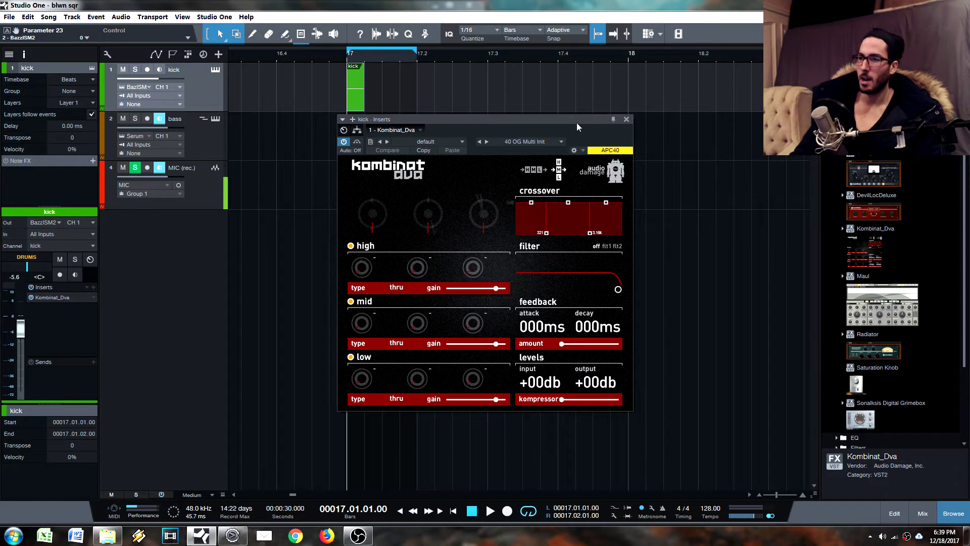
# Move the Kombinat_Dva window clear of the kick clip and set the high band's type to saturate
pyautogui.moveTo(577, 122); pyautogui.dragTo(632, 127)
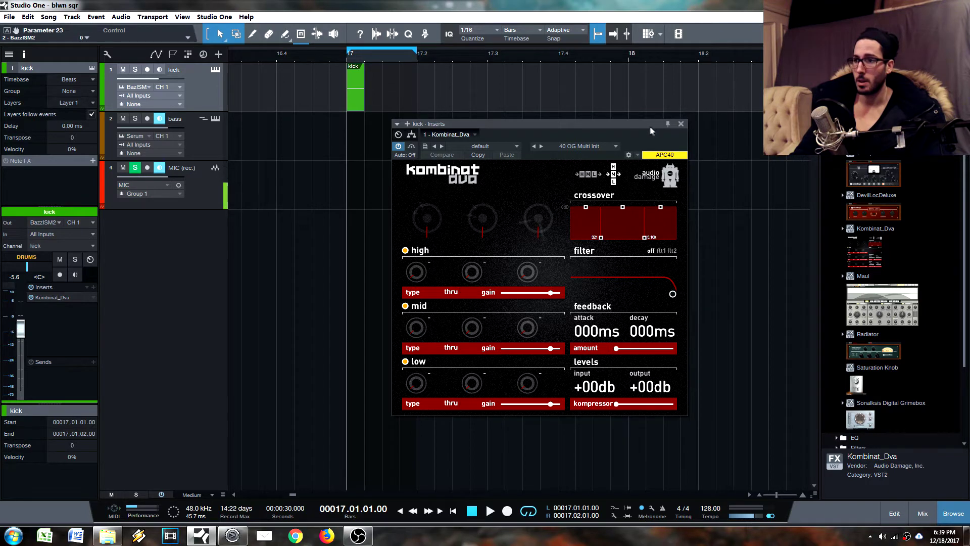
pyautogui.moveTo(649, 126); pyautogui.dragTo(636, 141)
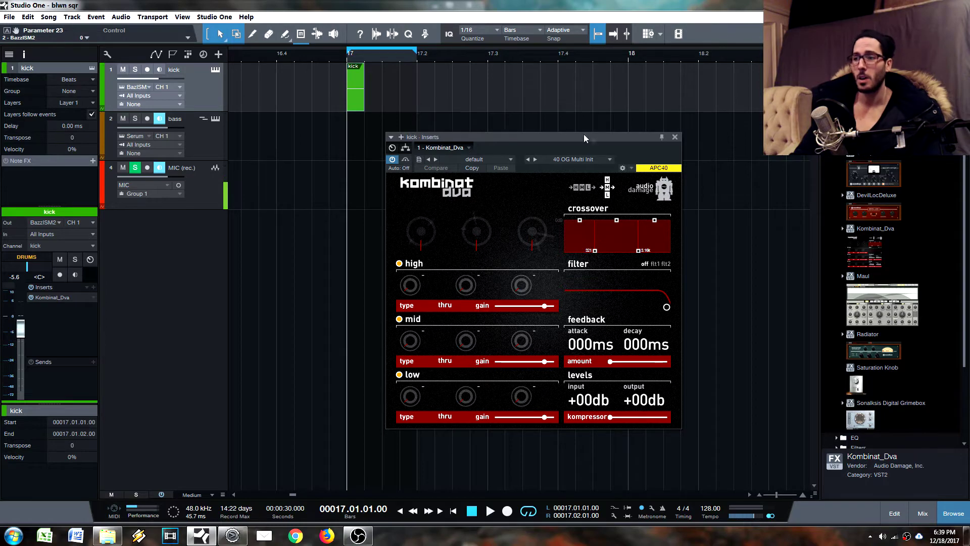
pyautogui.moveTo(584, 134); pyautogui.dragTo(569, 133)
pyautogui.moveTo(632, 145); pyautogui.dragTo(787, 75)
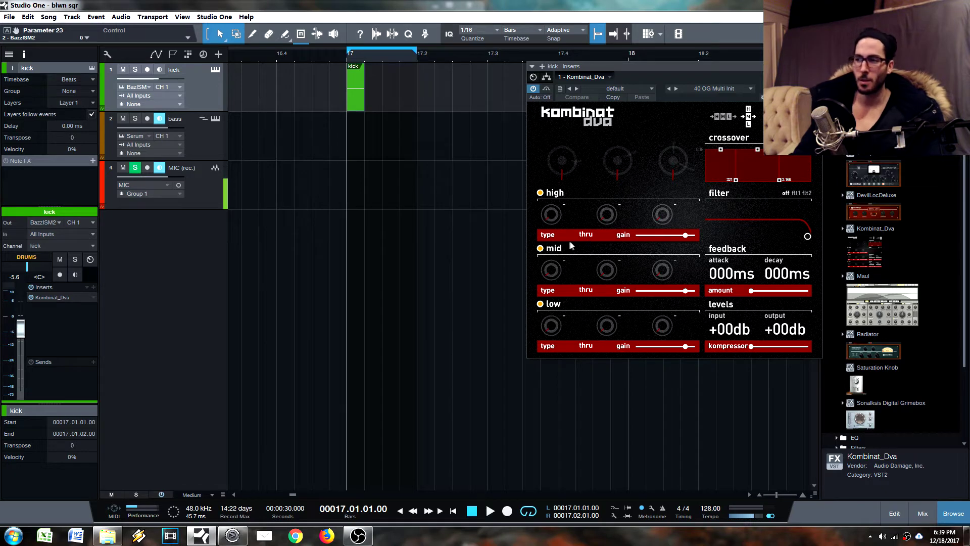
pyautogui.click(587, 235)
pyautogui.click(597, 270)
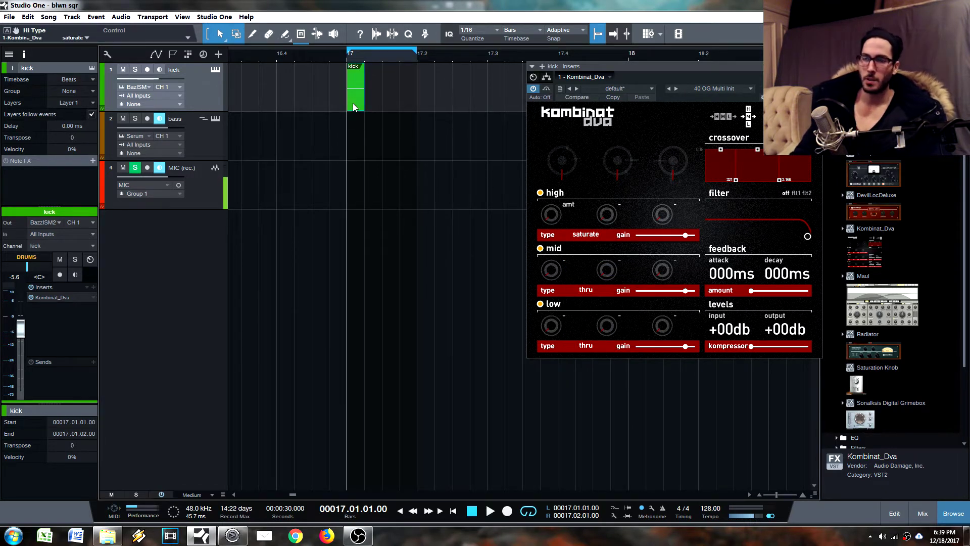
# Deactivate the Kombinat_Dva insert and play the looped kick dry
pyautogui.click(31, 298)
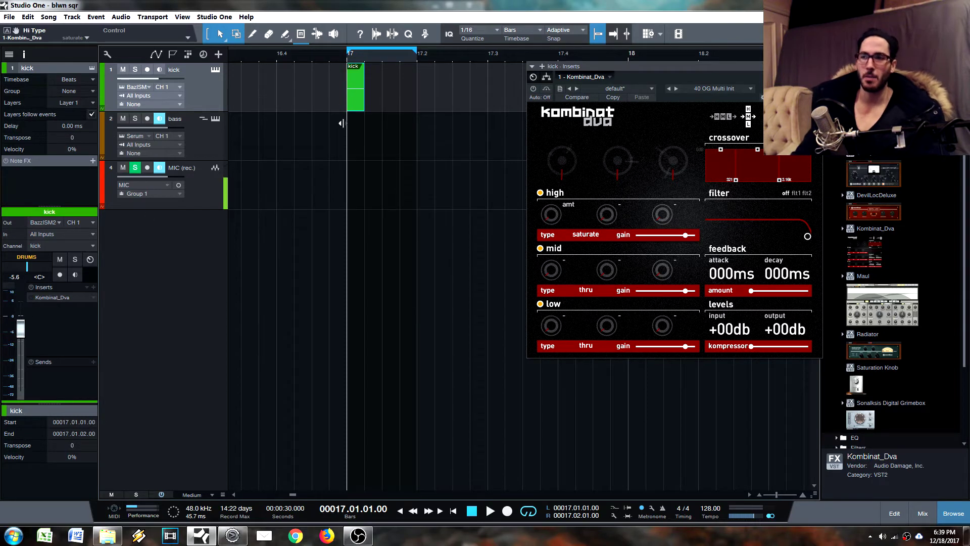
pyautogui.press('space')
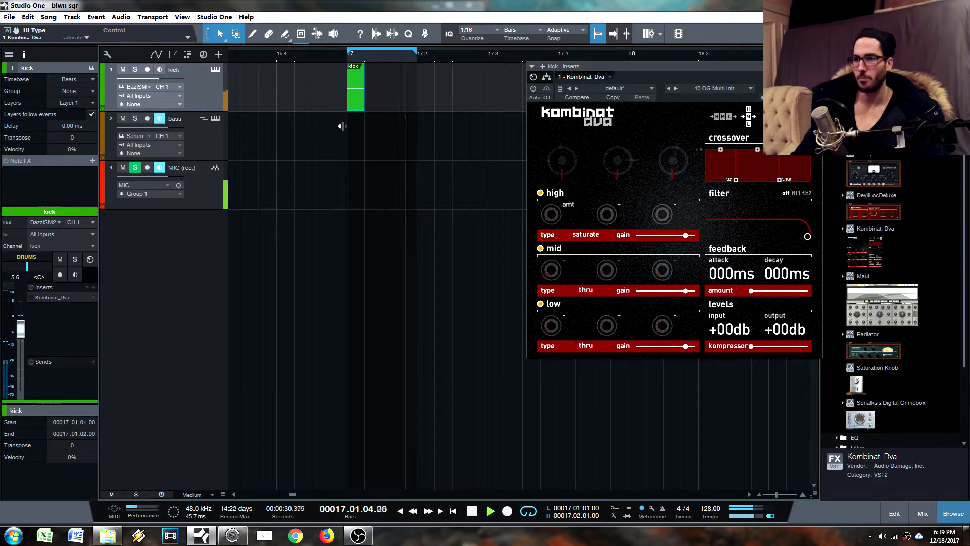
pyautogui.press('space')
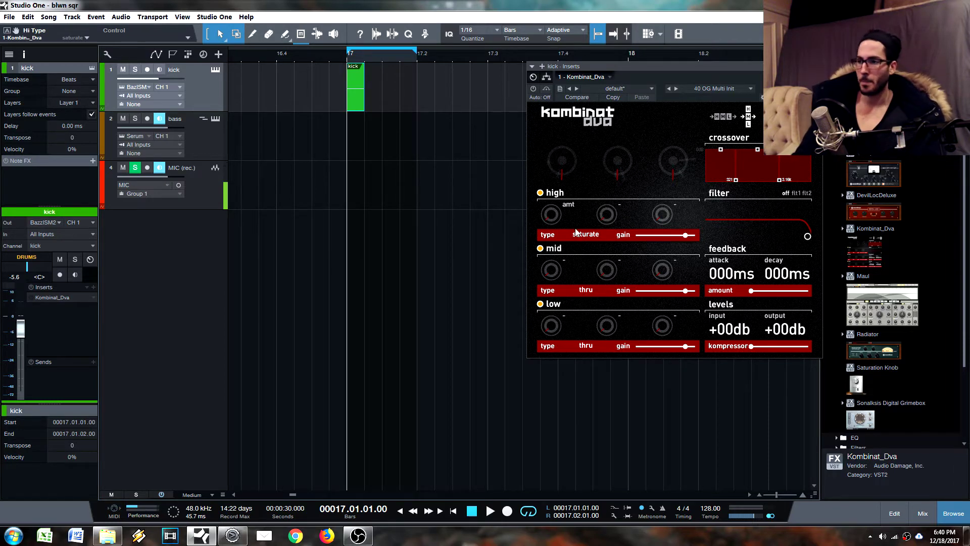
# Reposition the Kombinat_Dva window and lower the crossover point between the mid and high bands
pyautogui.moveTo(632, 67); pyautogui.dragTo(617, 74)
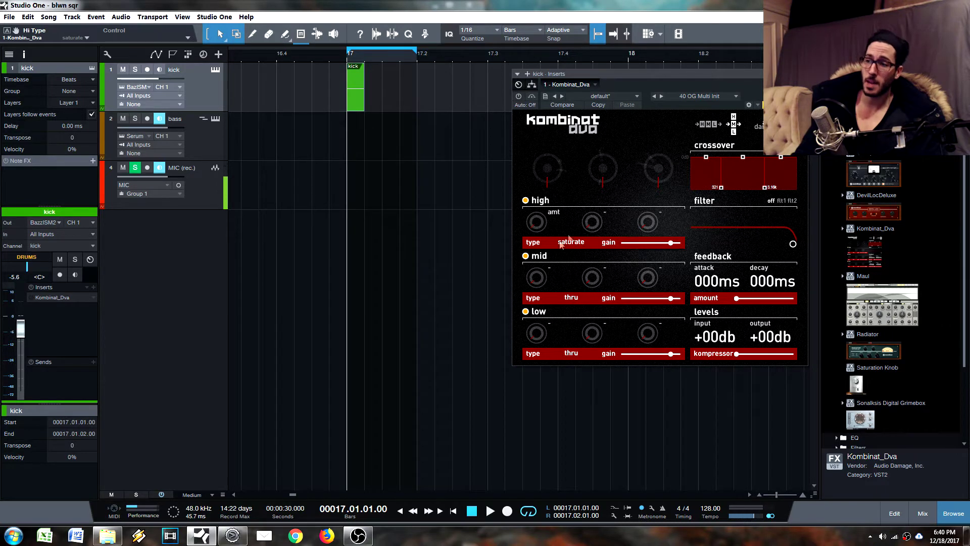
pyautogui.moveTo(759, 189); pyautogui.dragTo(764, 189)
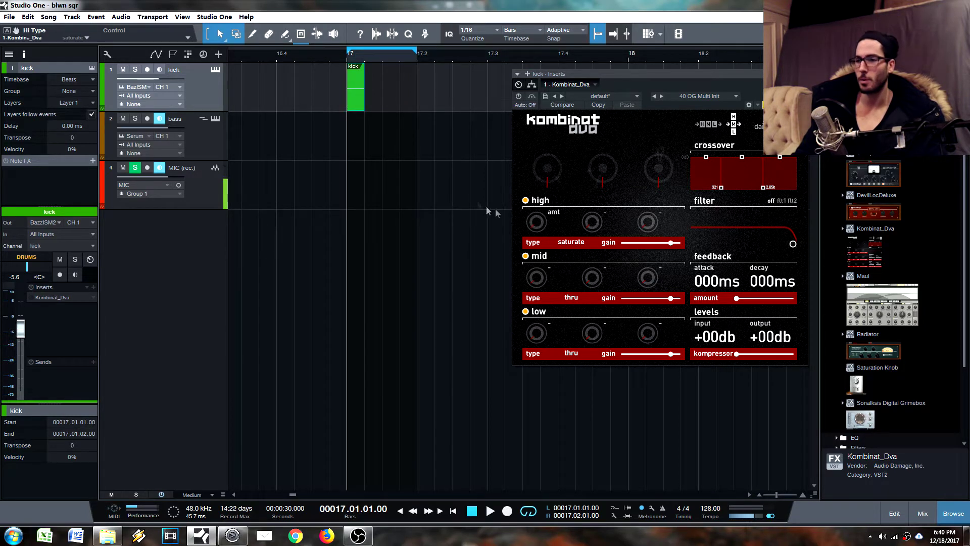
# With the kick looping, reactivate Kombinat_Dva and set the high band's saturate amount to 0.01 and gain to -2 dB
pyautogui.press('space')
pyautogui.moveTo(537, 223); pyautogui.dragTo(544, 212)
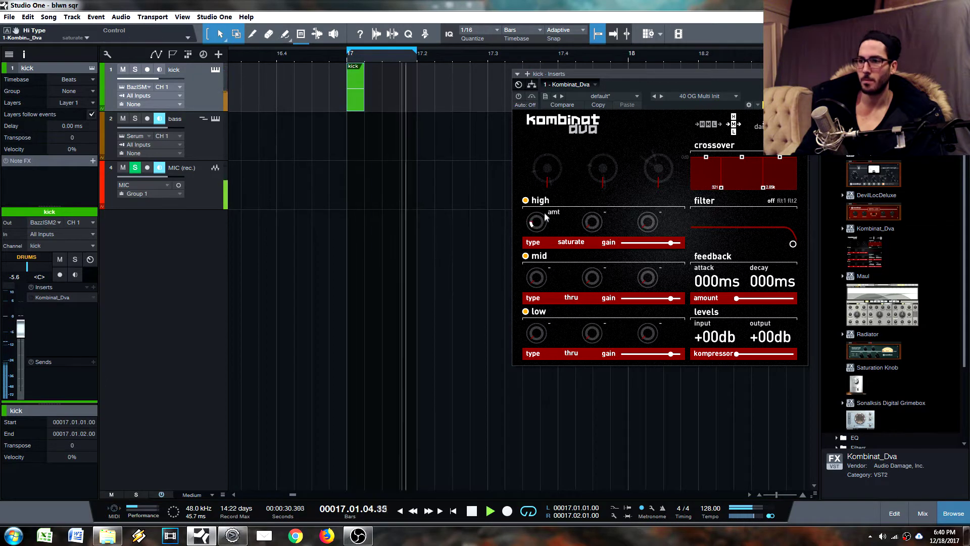
pyautogui.click(30, 298)
pyautogui.moveTo(534, 229); pyautogui.dragTo(538, 230)
pyautogui.press('space')
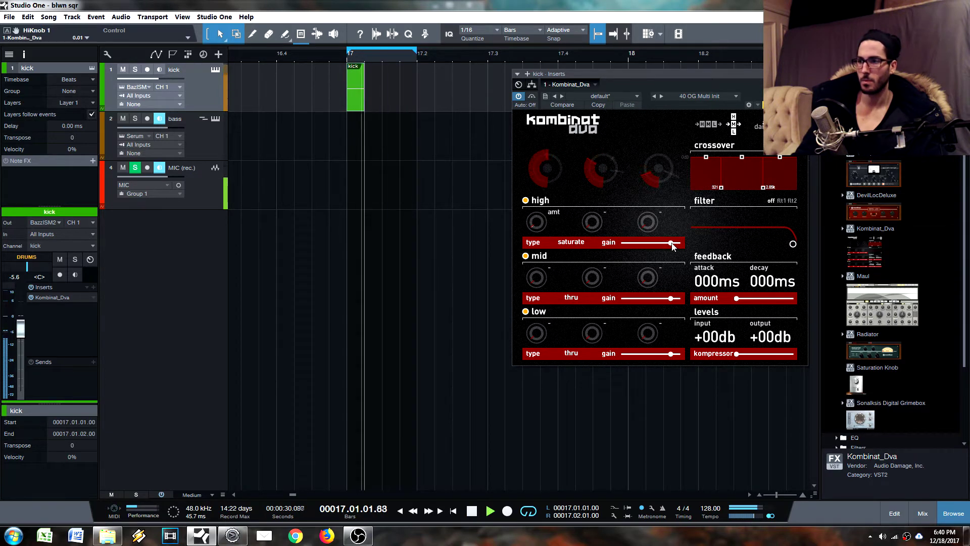
pyautogui.moveTo(672, 243); pyautogui.dragTo(670, 245)
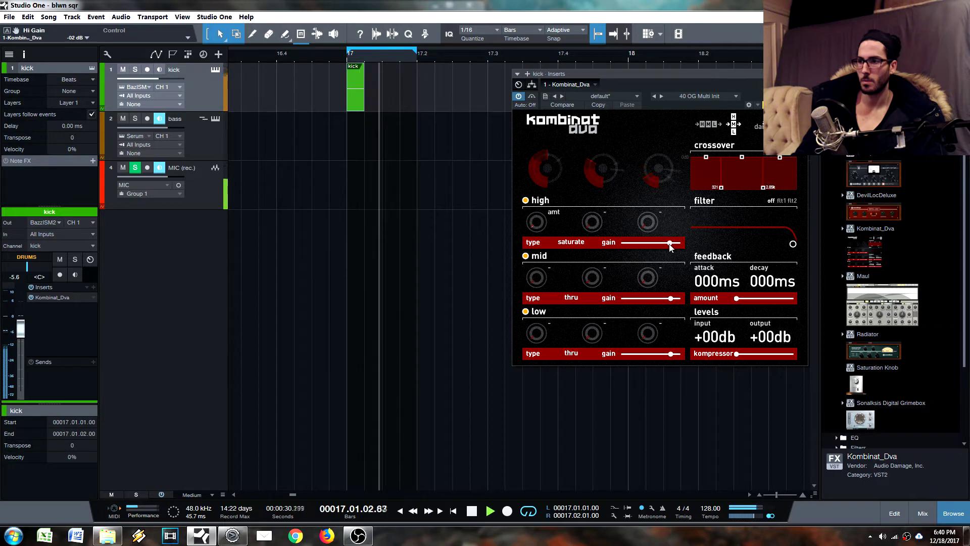
pyautogui.press('space')
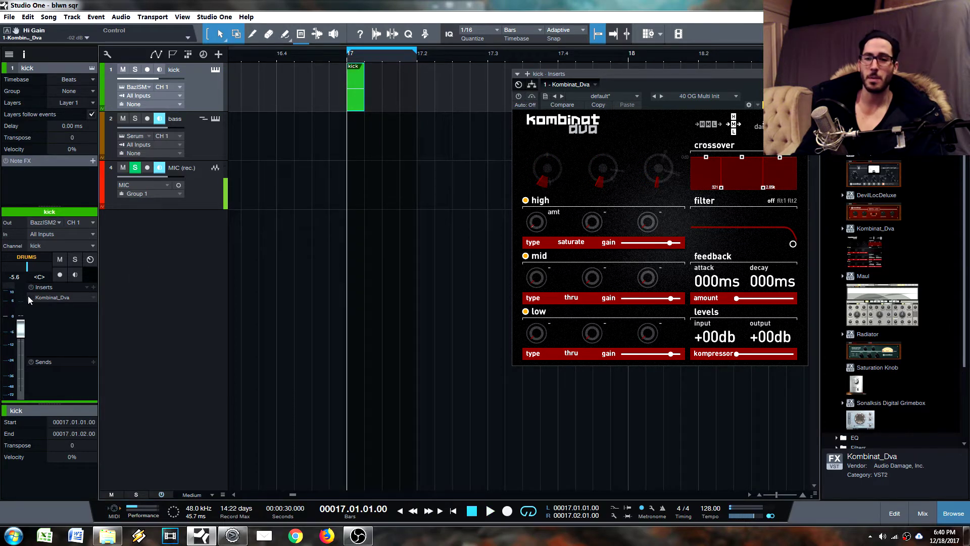
# Switch Kombinat_Dva back on and play the looped kick to compare the saturated sound with the dry one
pyautogui.click(518, 96)
pyautogui.press('space')
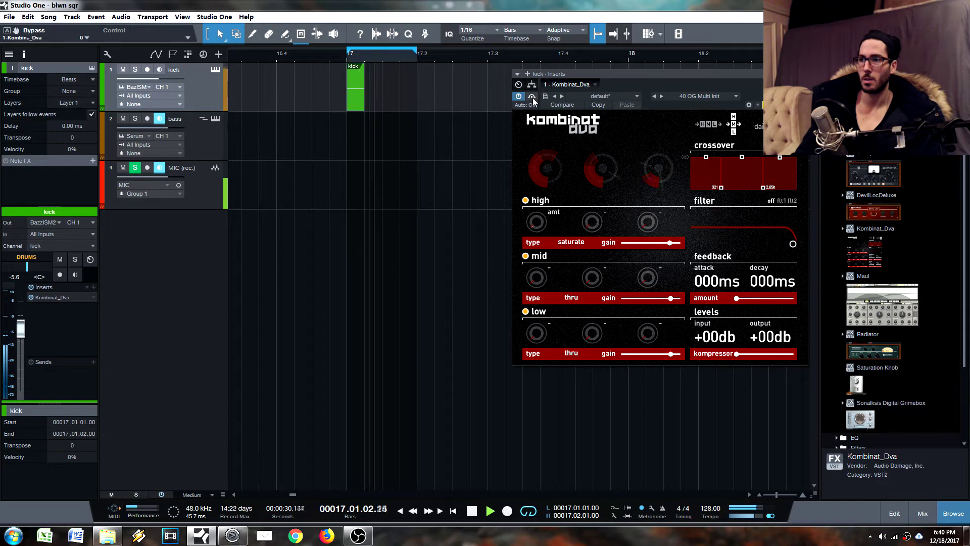
pyautogui.press('space')
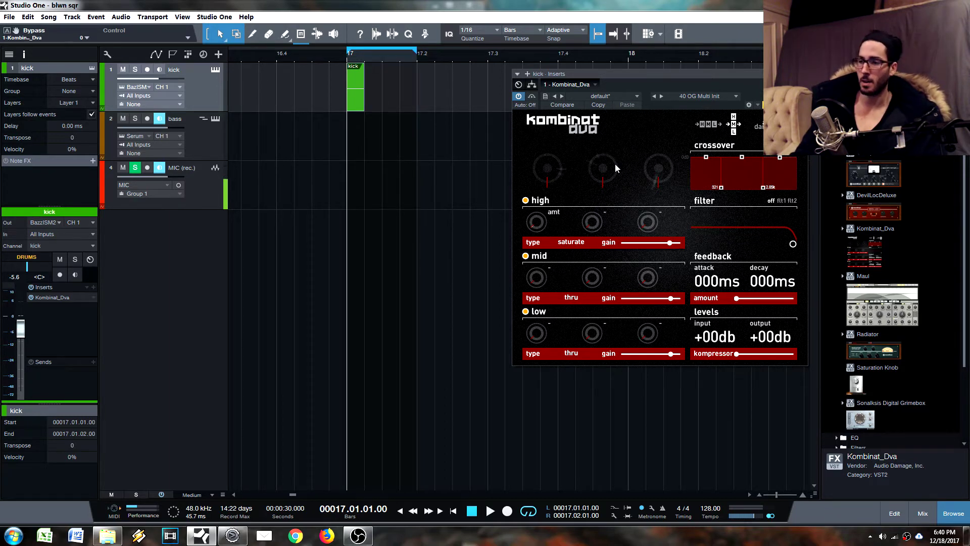
pyautogui.click(571, 354)
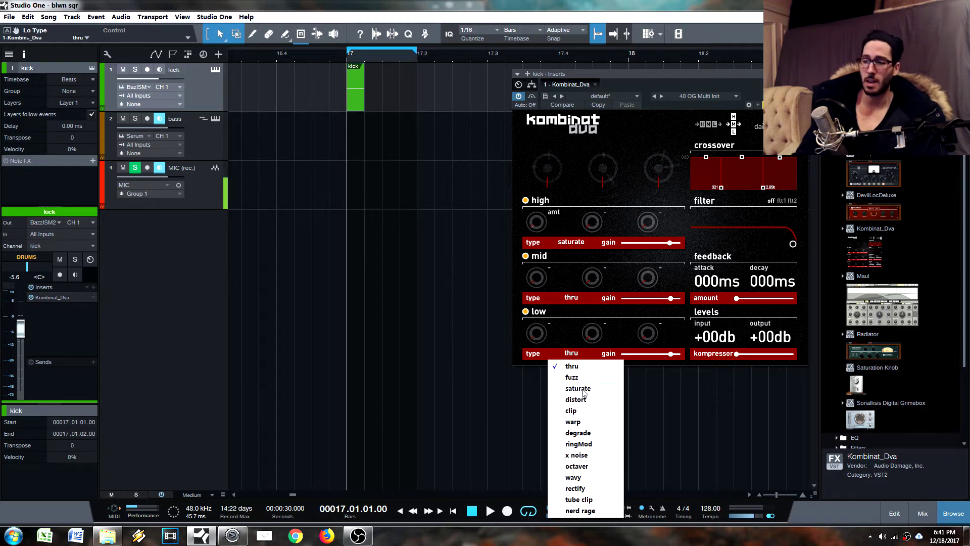
pyautogui.click(567, 365)
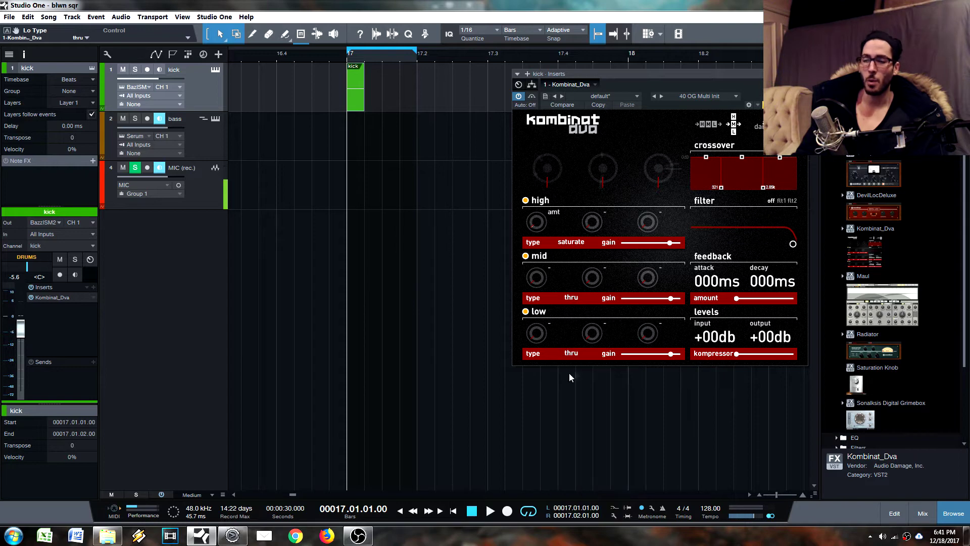
pyautogui.click(574, 357)
pyautogui.click(568, 367)
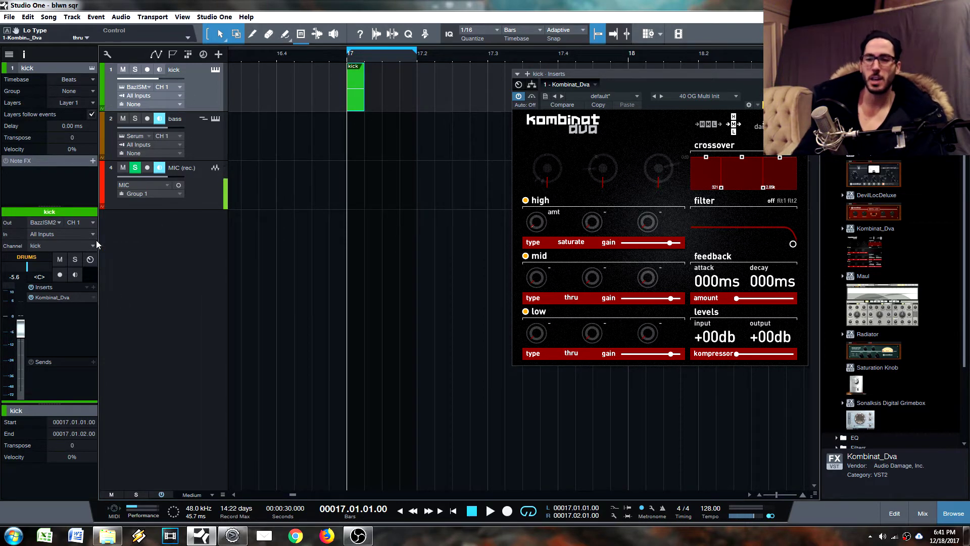
# Add EQuilibrium to the kick's inserts and set its high-pass filter to 52 Hz
pyautogui.click(96, 284)
pyautogui.press('Down')
pyautogui.press('Down')
pyautogui.press('Down')
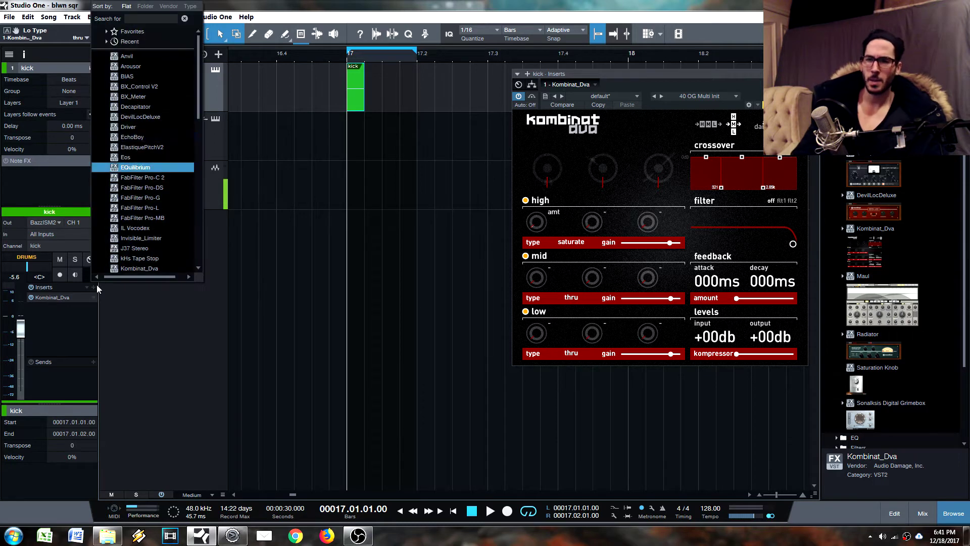
pyautogui.press('Return')
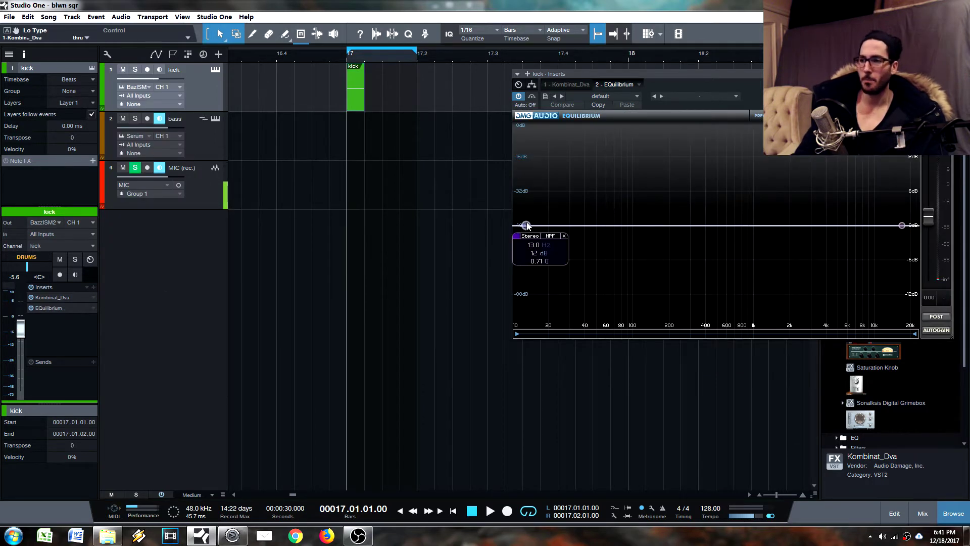
pyautogui.moveTo(526, 225); pyautogui.dragTo(598, 226)
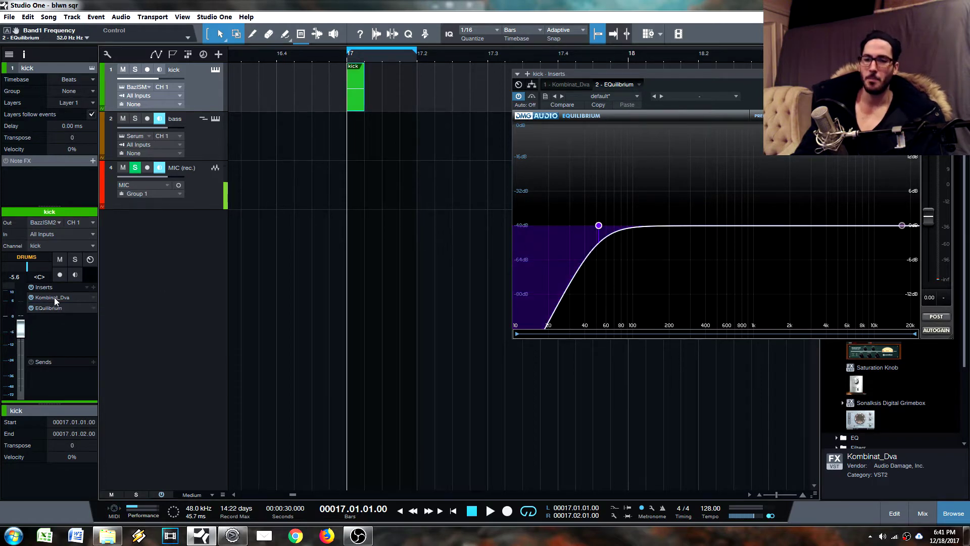
# Move EQuilibrium ahead of Kombinat_Dva in the inserts and set its high-pass filter to 70.8 Hz while the kick plays
pyautogui.moveTo(54, 299); pyautogui.dragTo(55, 296)
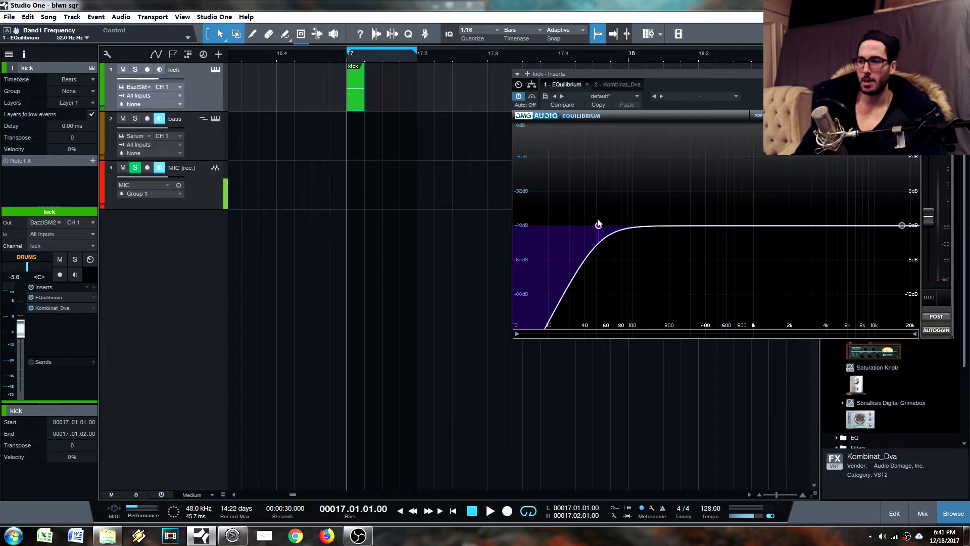
pyautogui.press('space')
pyautogui.click(575, 236)
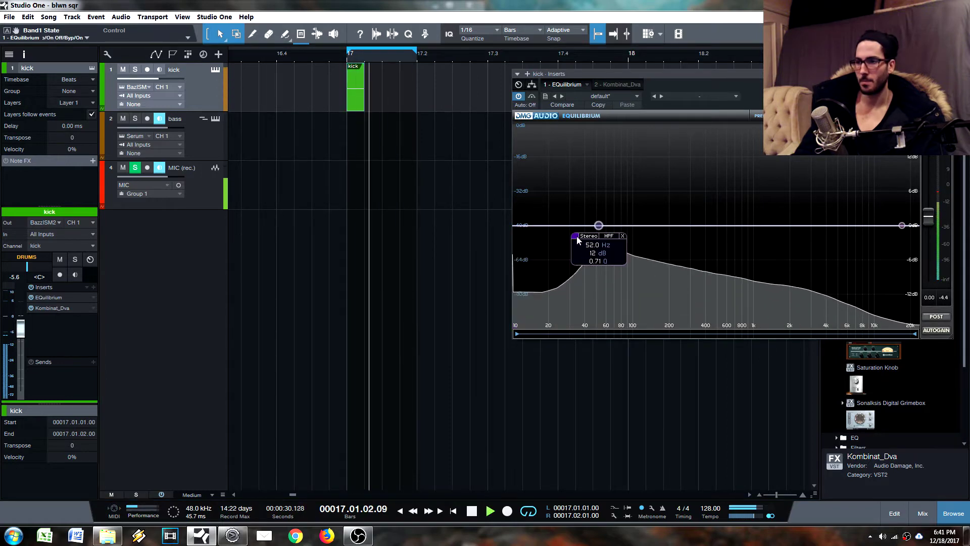
pyautogui.click(577, 237)
pyautogui.moveTo(598, 225); pyautogui.dragTo(614, 225)
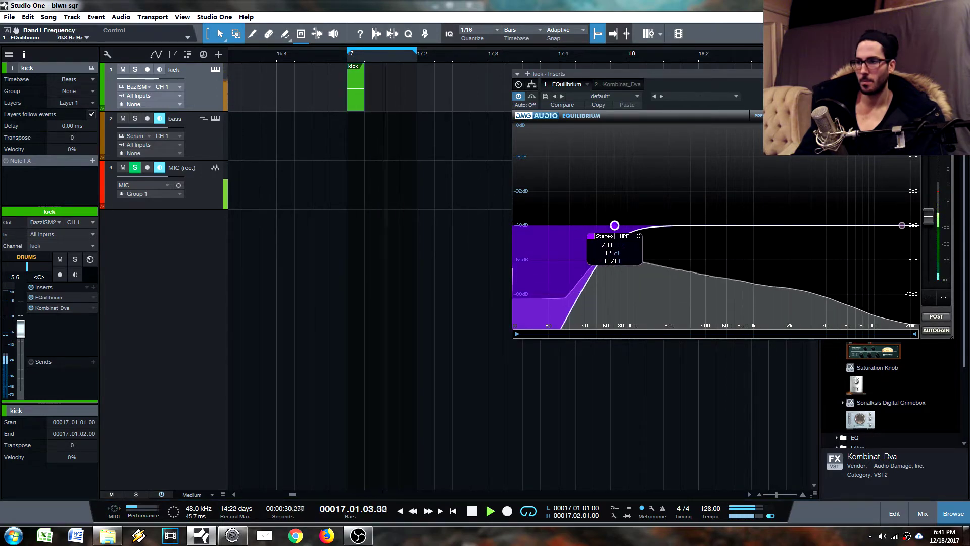
pyautogui.press('space')
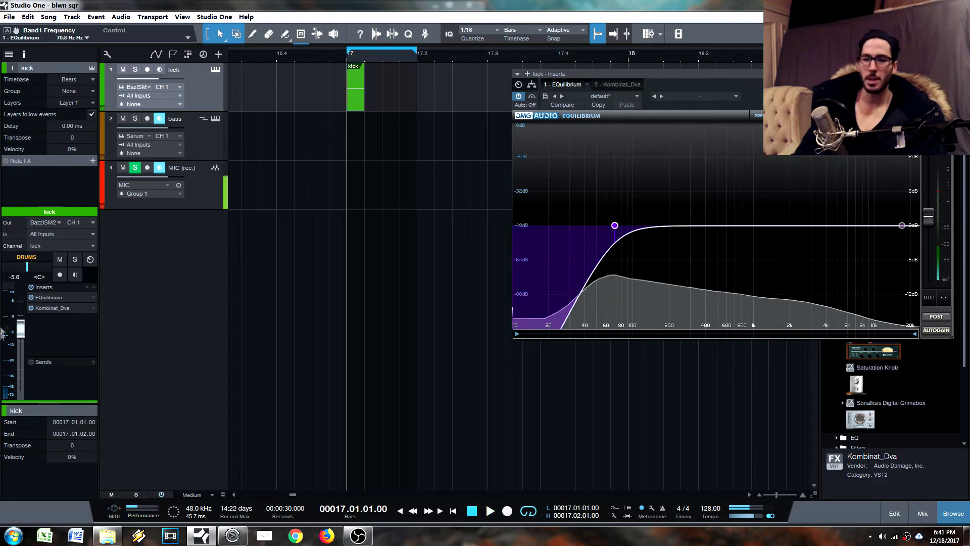
# Open Kombinat_Dva from the kick's inserts and set the low band's type to saturate
pyautogui.click(48, 298)
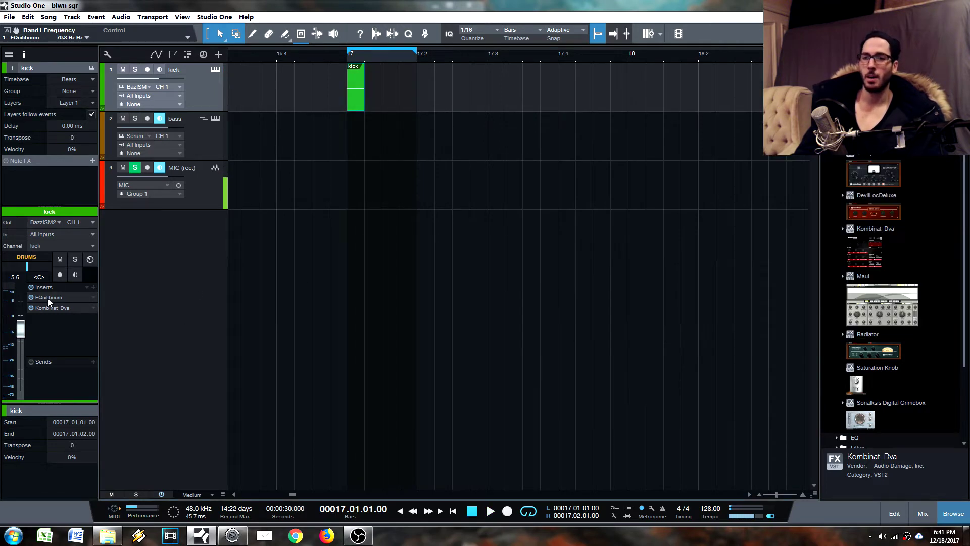
pyautogui.click(47, 298)
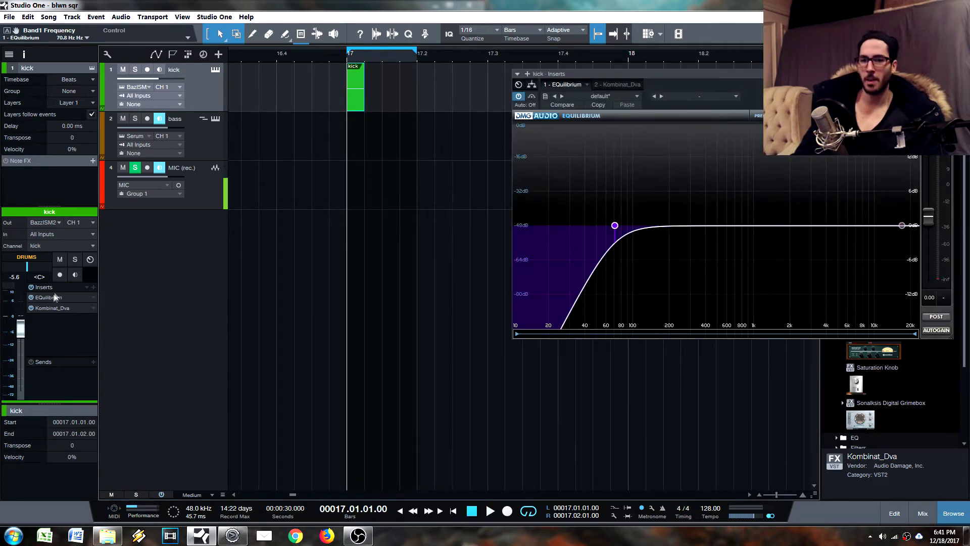
pyautogui.click(45, 306)
pyautogui.click(571, 354)
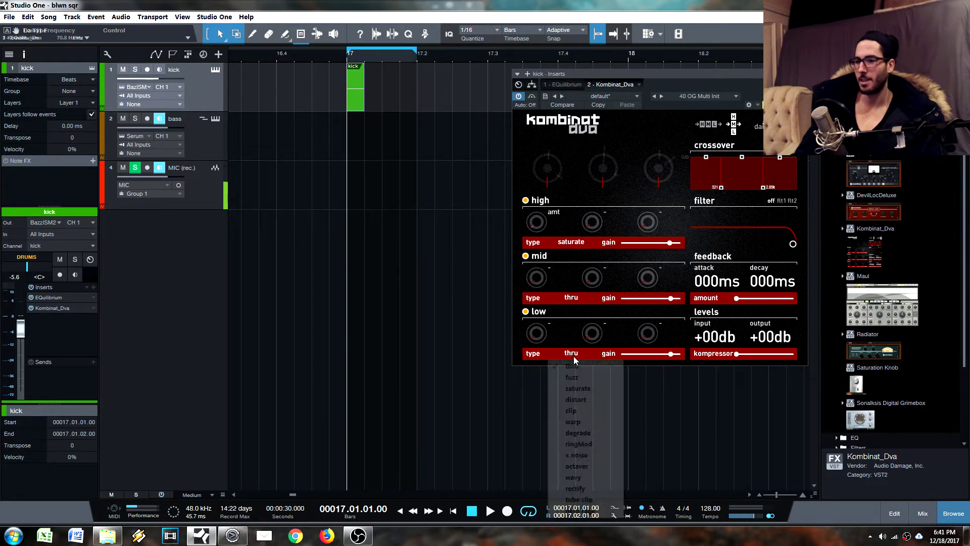
pyautogui.click(581, 388)
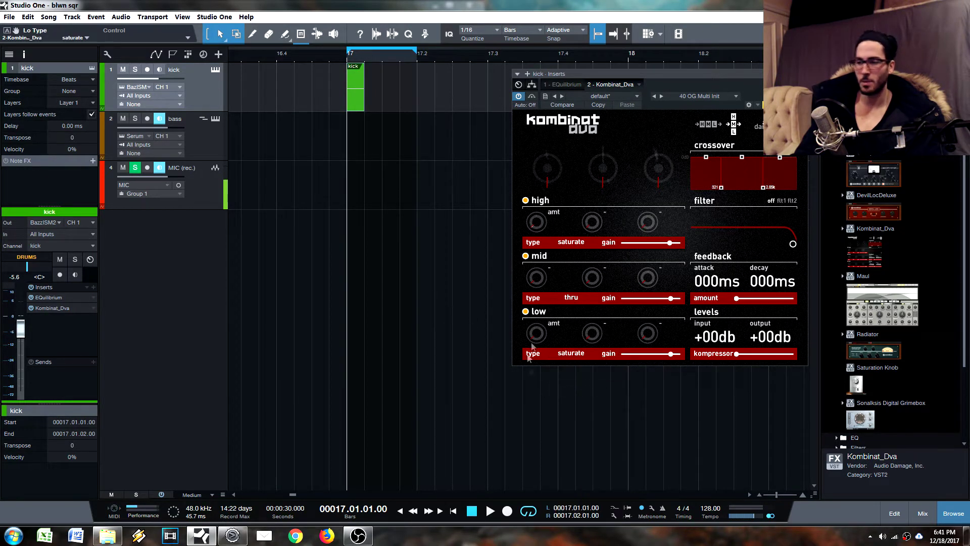
# Set the low band's saturate amount to 0.08 while playing the looped kick
pyautogui.moveTo(548, 335); pyautogui.dragTo(544, 331)
pyautogui.press('space')
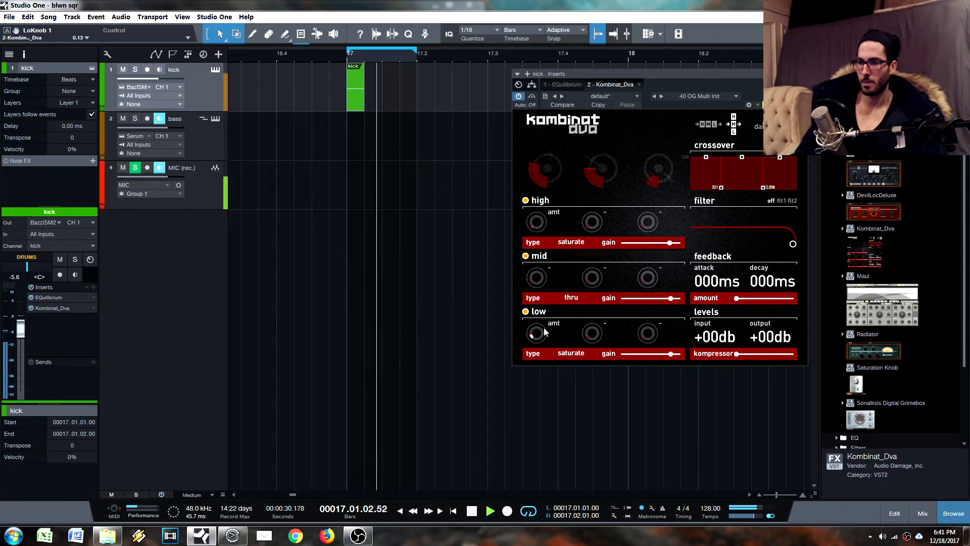
pyautogui.press('space')
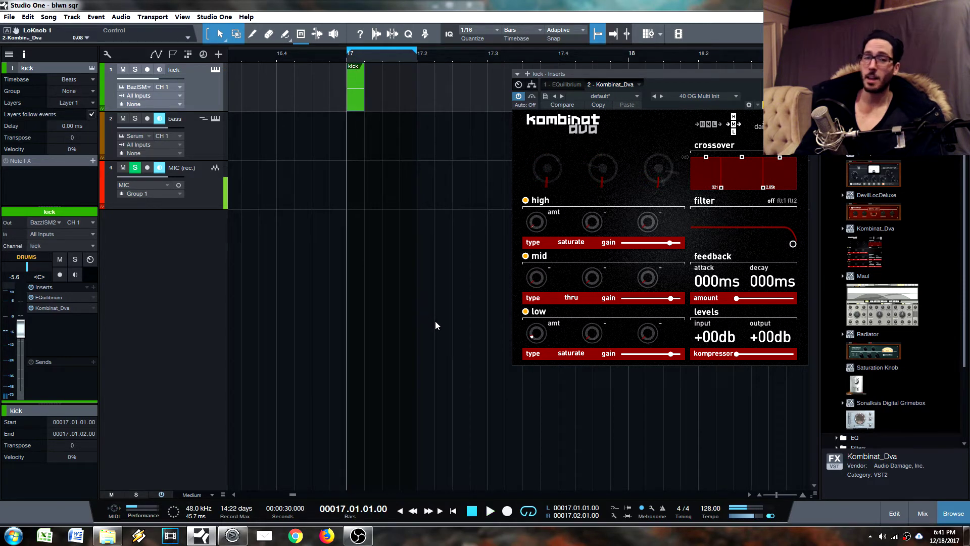
# Open the kick's EQuilibrium insert and set its high-pass filter to an 18 dB slope at 92.7 Hz with a Q of 0.79 during playback
pyautogui.click(57, 307)
pyautogui.click(57, 307)
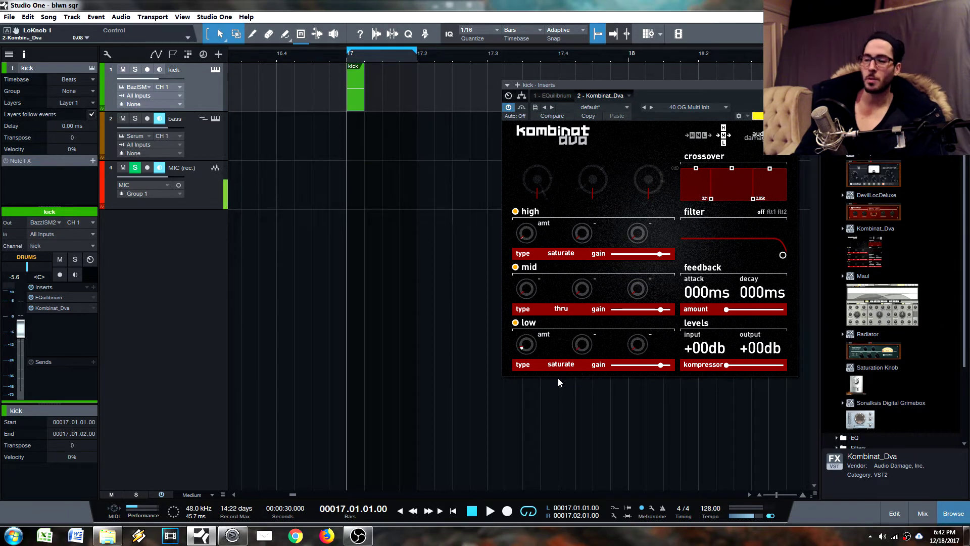
pyautogui.click(51, 297)
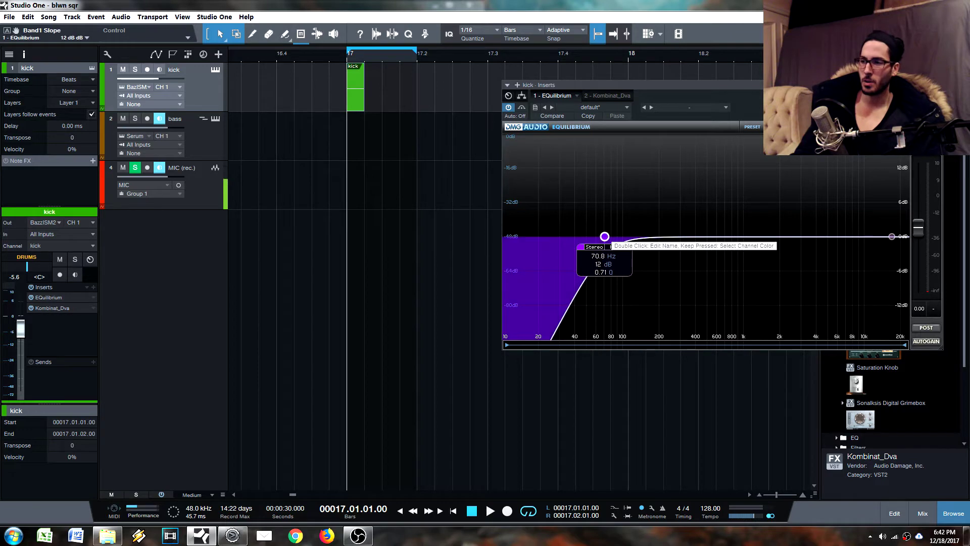
pyautogui.scroll(1, 606, 238)
pyautogui.scroll(1, 603, 272)
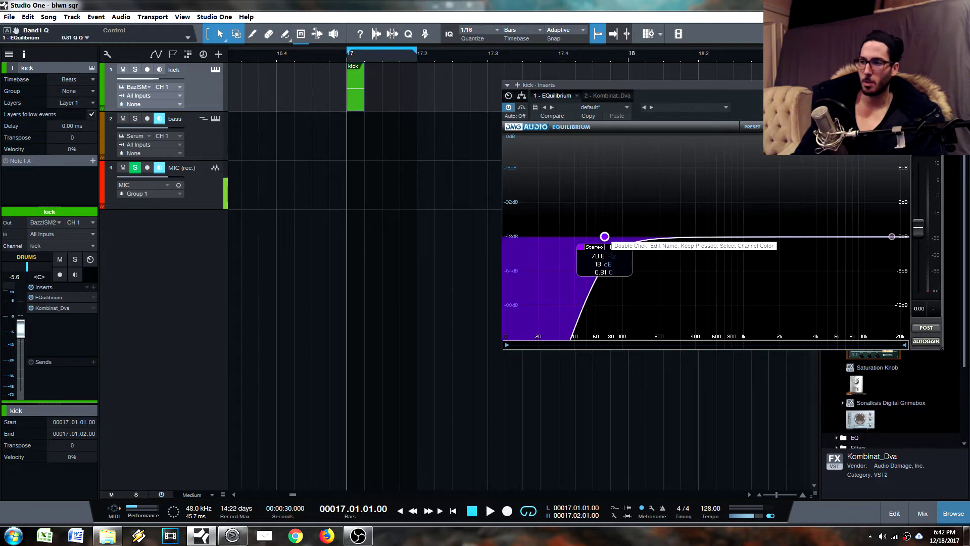
pyautogui.press('space')
pyautogui.moveTo(605, 236)
pyautogui.mouseDown()
pyautogui.moveTo(639, 235)
pyautogui.moveTo(620, 236)
pyautogui.mouseUp()
pyautogui.scroll(-1, 601, 262)
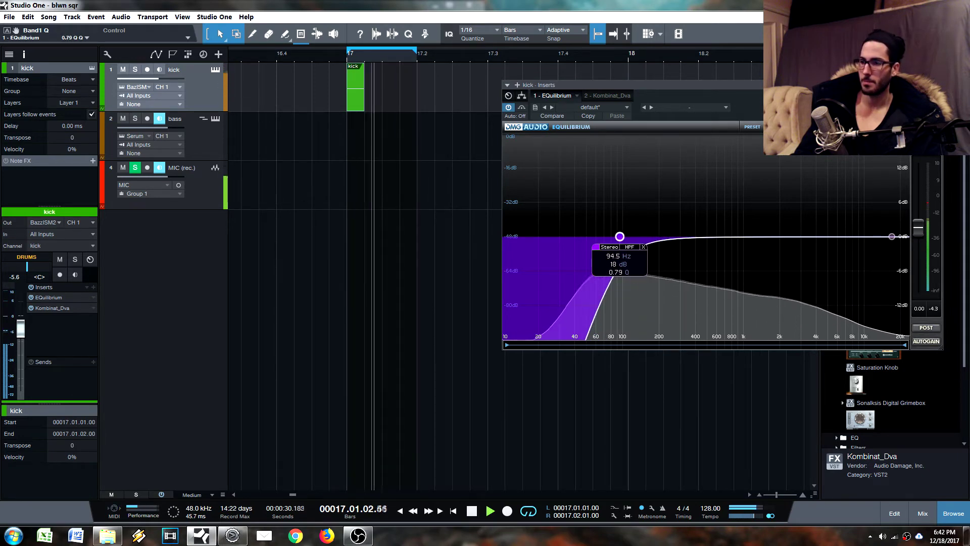
pyautogui.moveTo(620, 237)
pyautogui.mouseDown()
pyautogui.moveTo(631, 237)
pyautogui.moveTo(618, 236)
pyautogui.mouseUp()
pyautogui.press('space')
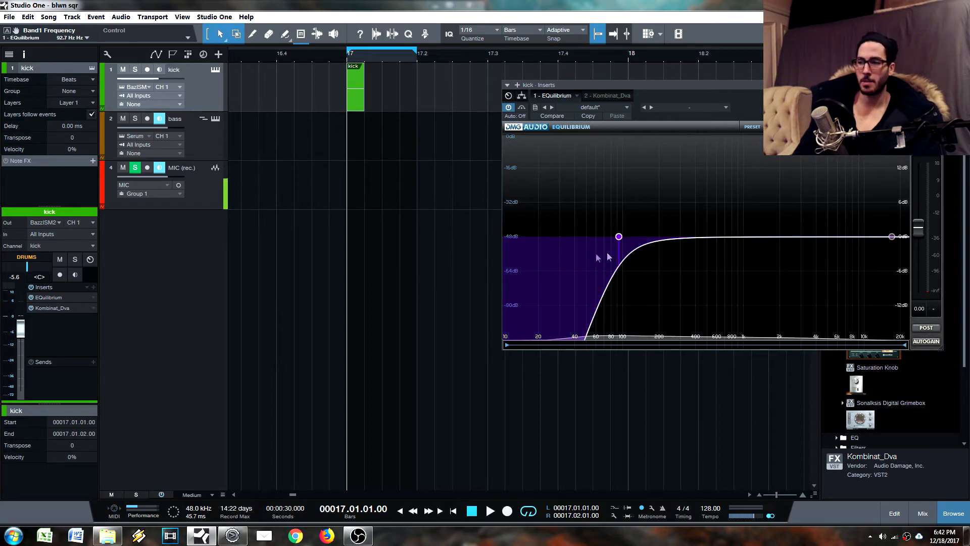
# Refine the high-pass filter to 84.2 Hz with an 18 dB slope and a Q of 0.67 while the kick plays
pyautogui.moveTo(619, 239)
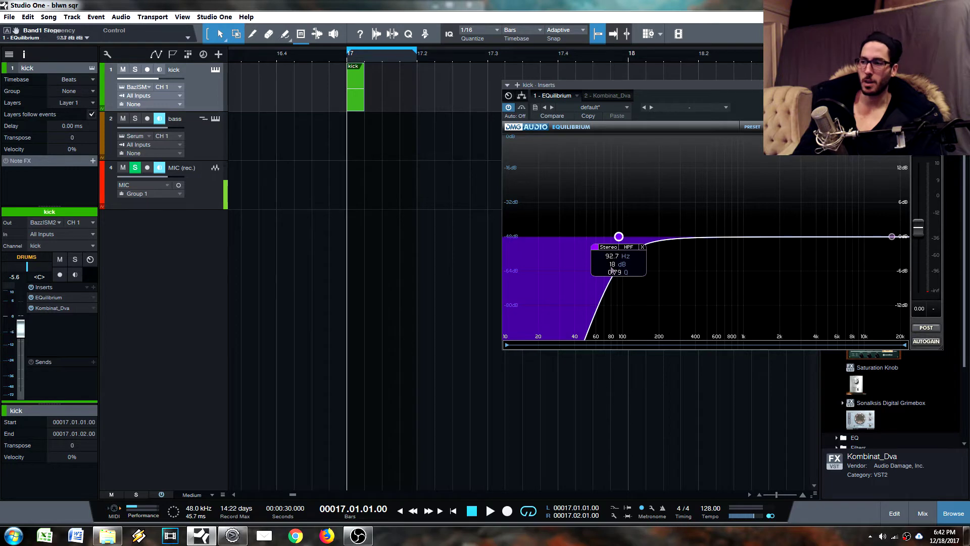
pyautogui.moveTo(611, 268); pyautogui.dragTo(611, 276)
pyautogui.moveTo(618, 236); pyautogui.dragTo(623, 236)
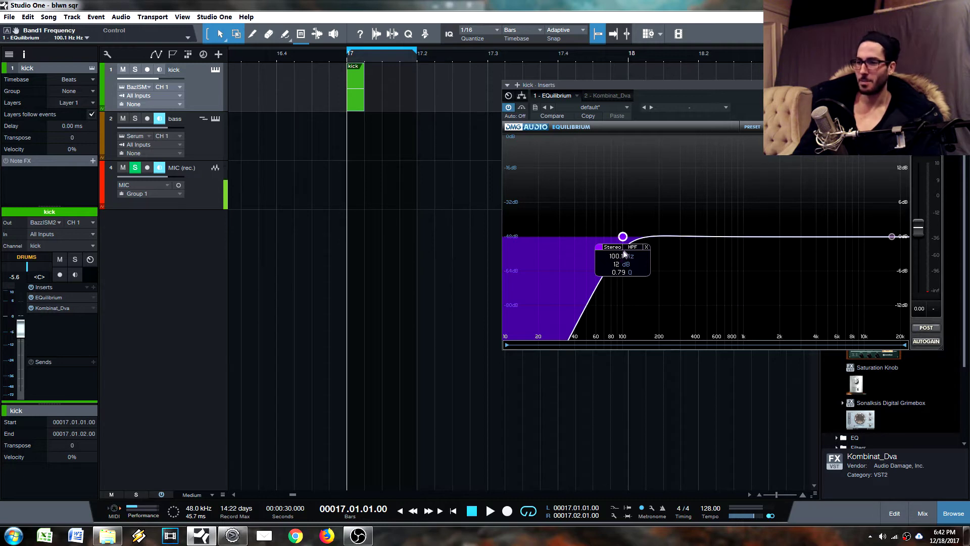
pyautogui.press('space')
pyautogui.moveTo(621, 260); pyautogui.dragTo(621, 257)
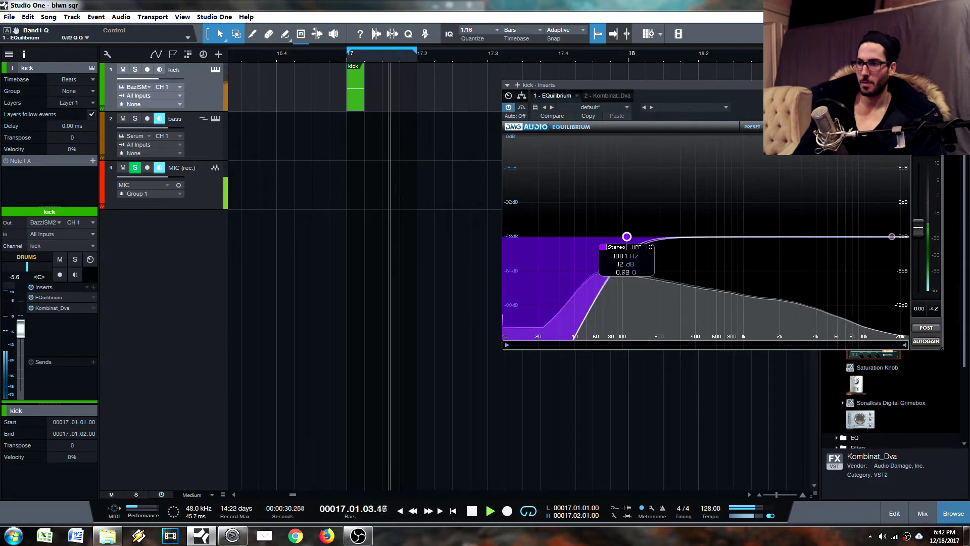
pyautogui.moveTo(622, 256)
pyautogui.mouseDown()
pyautogui.moveTo(623, 268)
pyautogui.moveTo(637, 268)
pyautogui.moveTo(610, 267)
pyautogui.mouseUp()
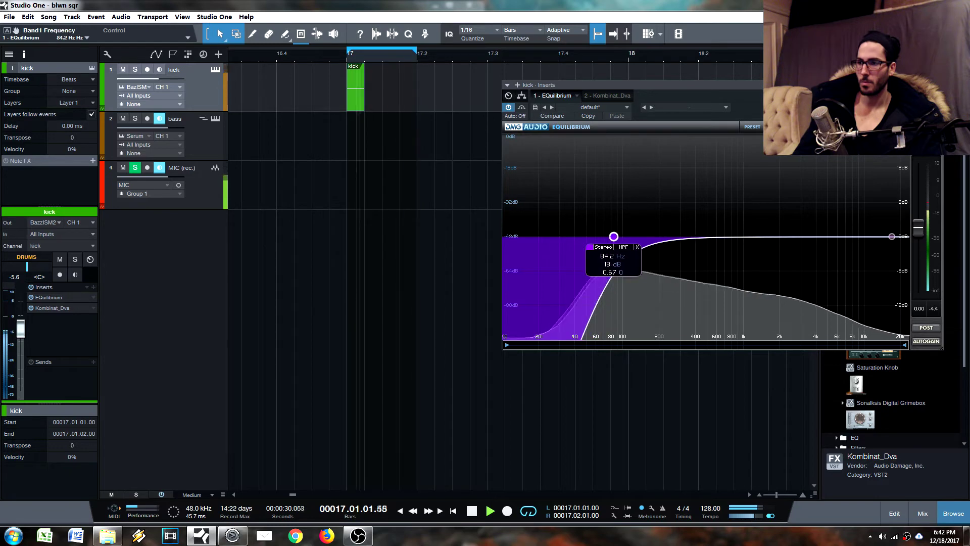
pyautogui.press('space')
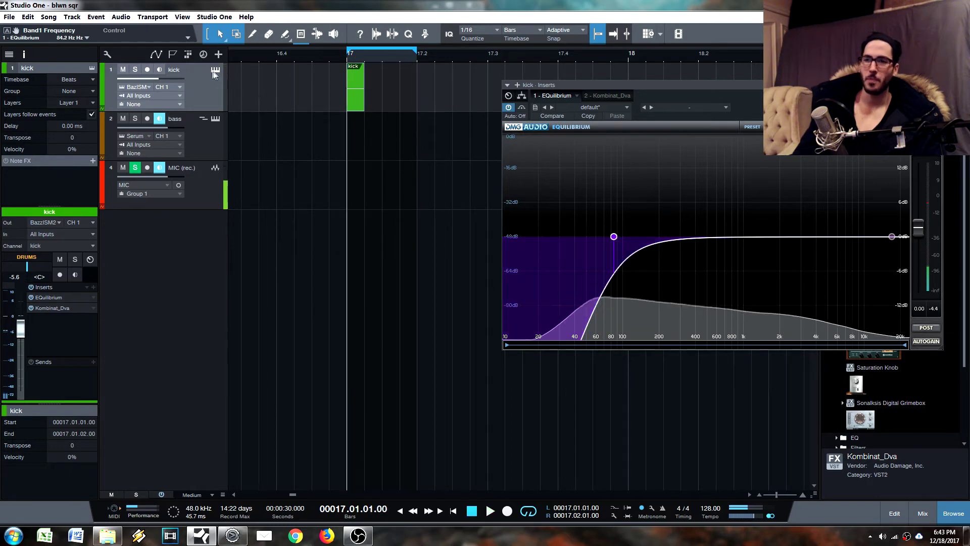
# Open the kick's BazzISM2 instrument and shorten tEnd to 15.5 ms while the kick loops
pyautogui.press('F11')
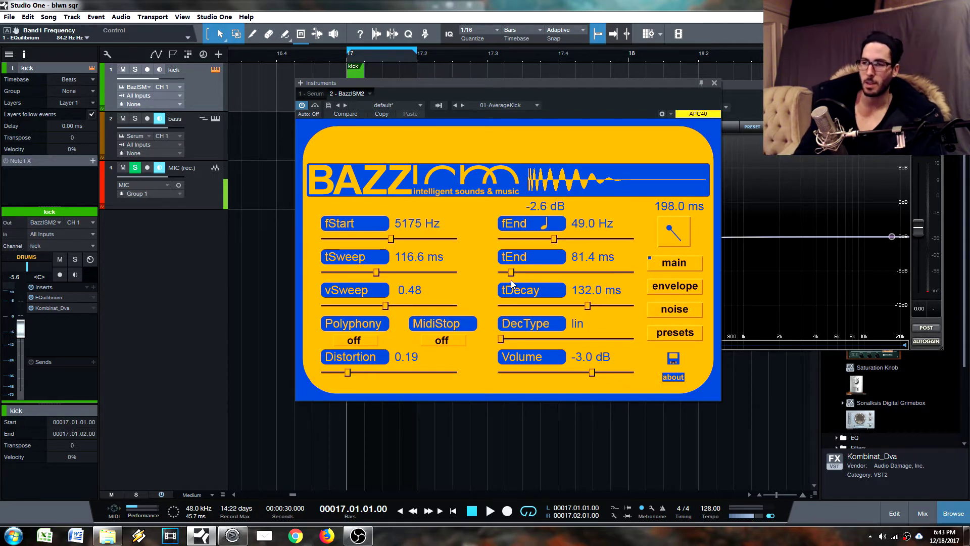
pyautogui.press('space')
pyautogui.moveTo(511, 271); pyautogui.dragTo(503, 273)
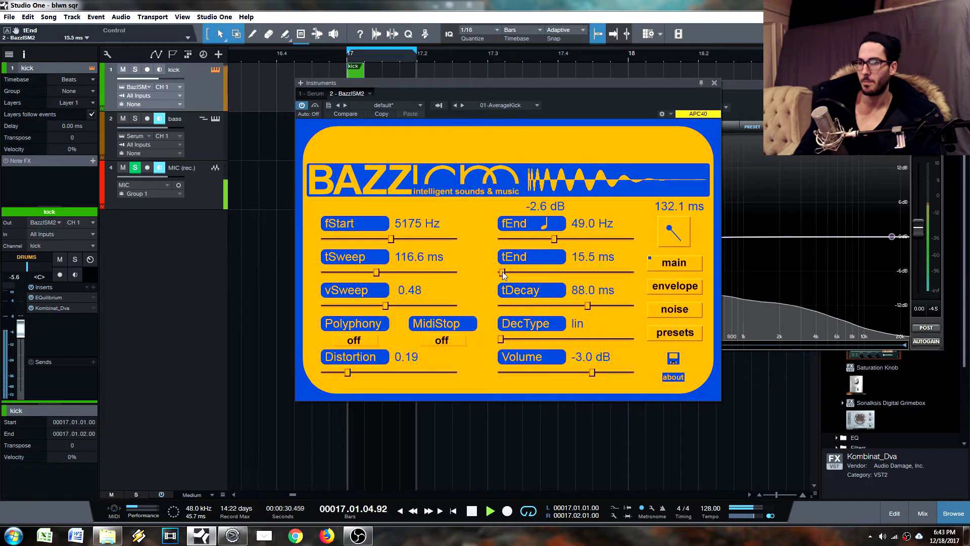
# Reshape the BazzISM2 envelope so its falloff starts slightly earlier, add a breakpoint near its start, and close the instrument
pyautogui.click(675, 286)
pyautogui.moveTo(585, 322); pyautogui.dragTo(574, 333)
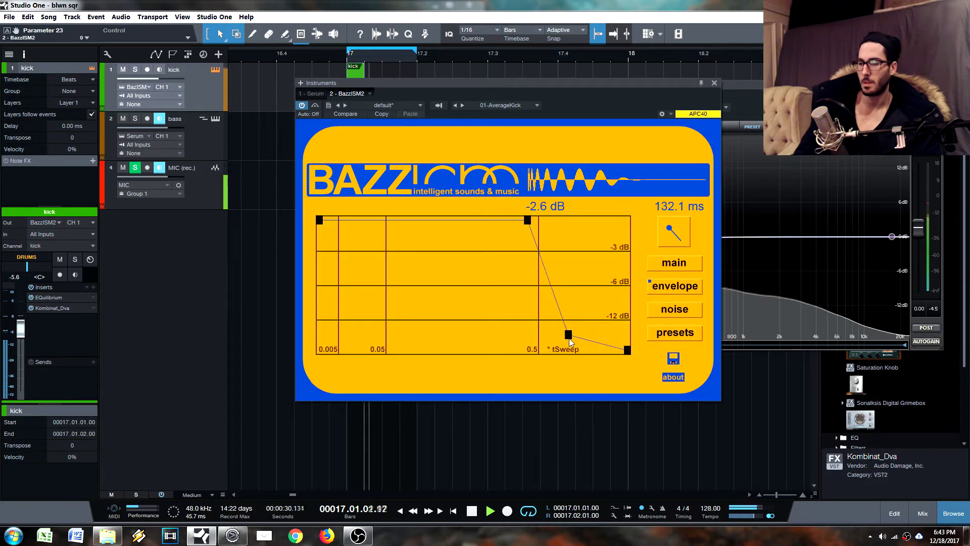
pyautogui.moveTo(527, 219)
pyautogui.mouseDown()
pyautogui.moveTo(490, 213)
pyautogui.moveTo(519, 218)
pyautogui.mouseUp()
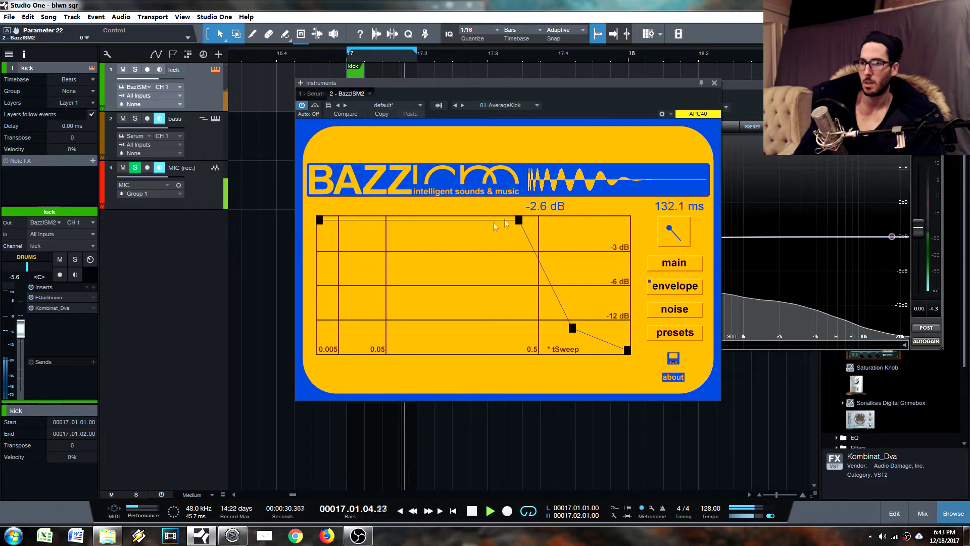
pyautogui.click(354, 219)
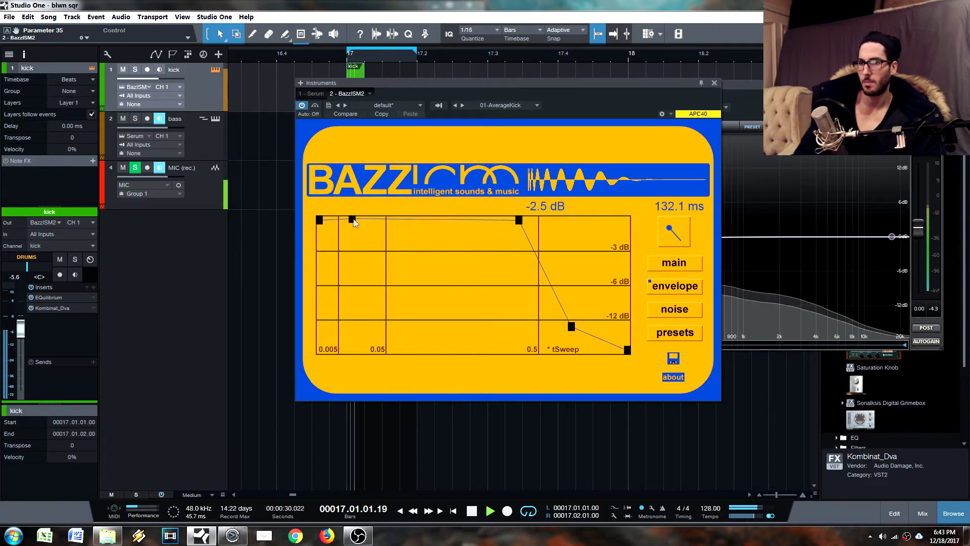
pyautogui.click(714, 84)
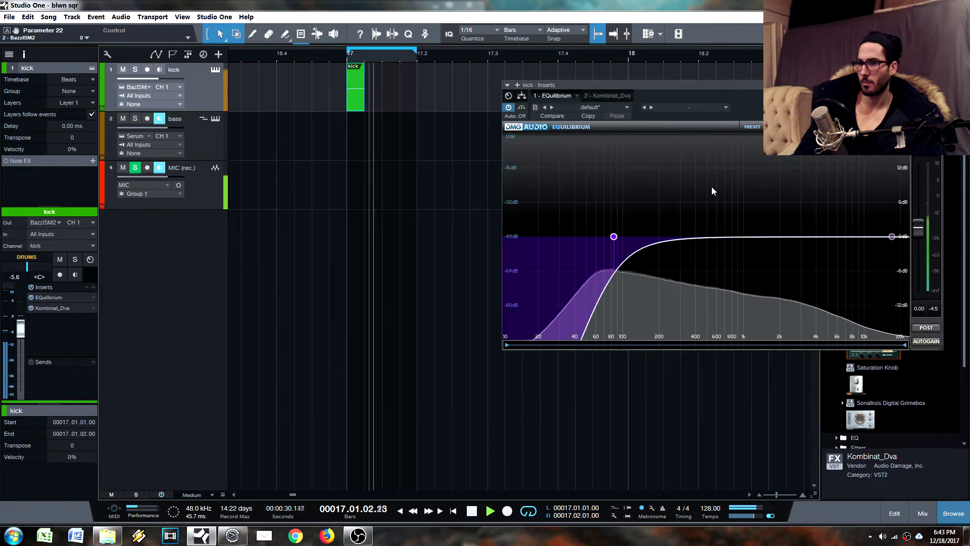
pyautogui.press('space')
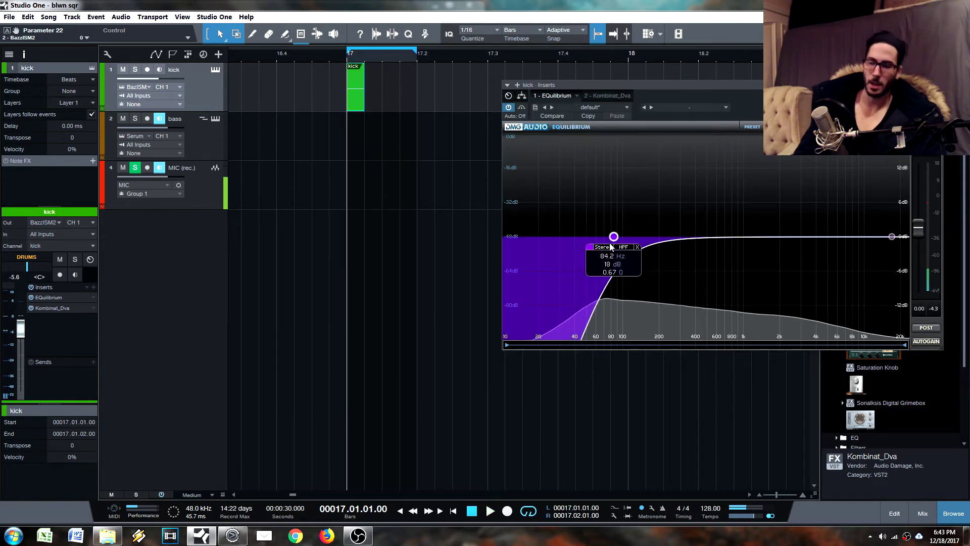
# Add a second EQuilibrium after Kombinat_Dva in the kick's inserts
pyautogui.click(93, 286)
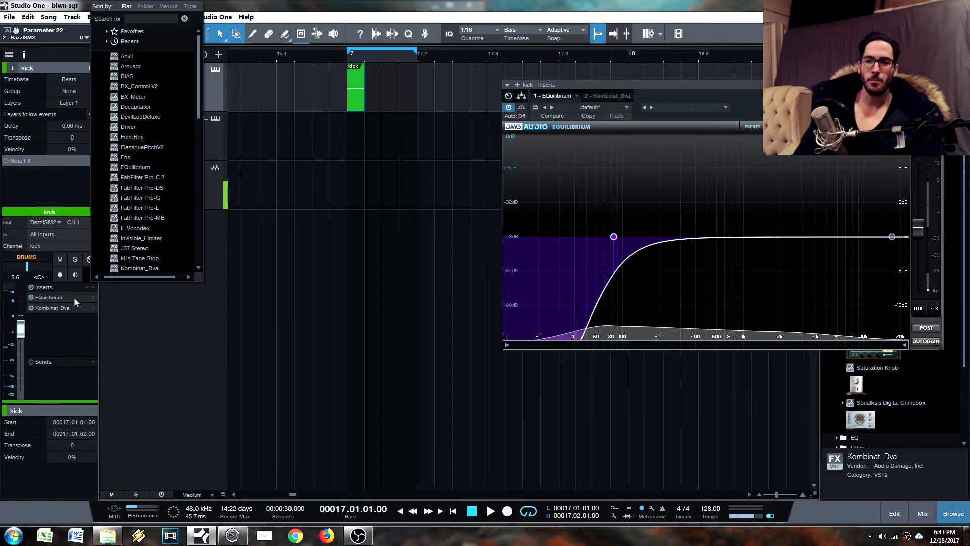
pyautogui.click(74, 297)
pyautogui.click(93, 286)
pyautogui.click(95, 289)
pyautogui.click(93, 287)
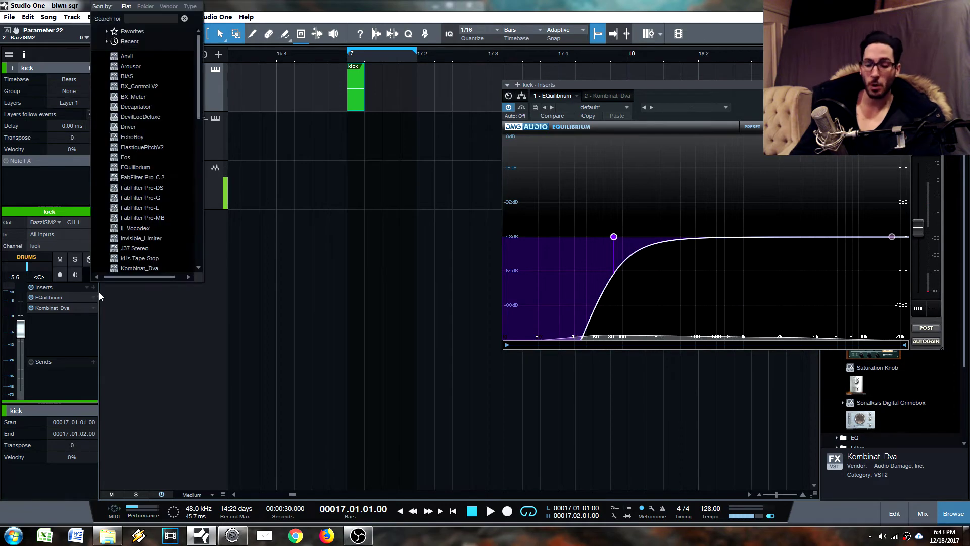
pyautogui.click(103, 279)
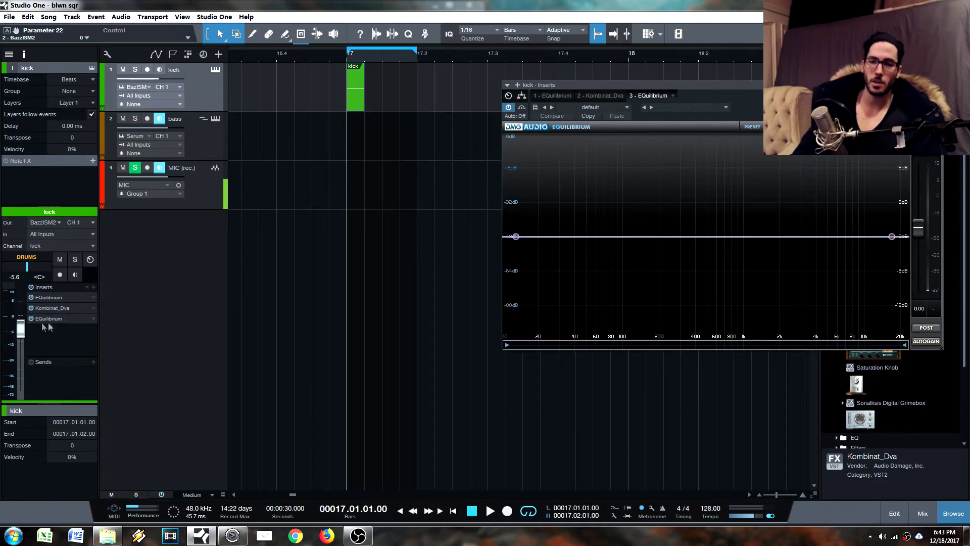
pyautogui.click(51, 322)
pyautogui.click(47, 318)
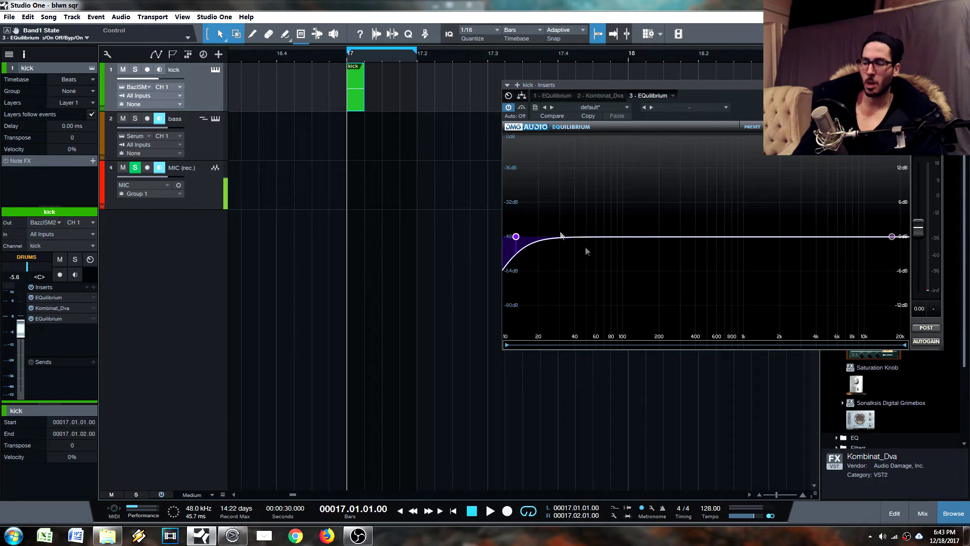
# Enable a 12 dB high-pass filter at 44.6 Hz in the second EQuilibrium while the kick plays, and close its window
pyautogui.moveTo(515, 237); pyautogui.dragTo(588, 236)
pyautogui.moveTo(590, 238)
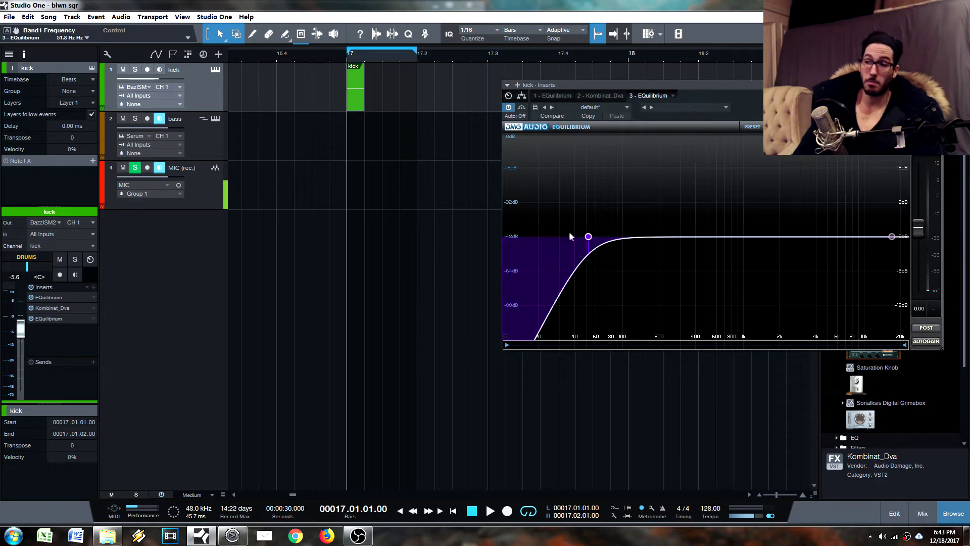
pyautogui.press('space')
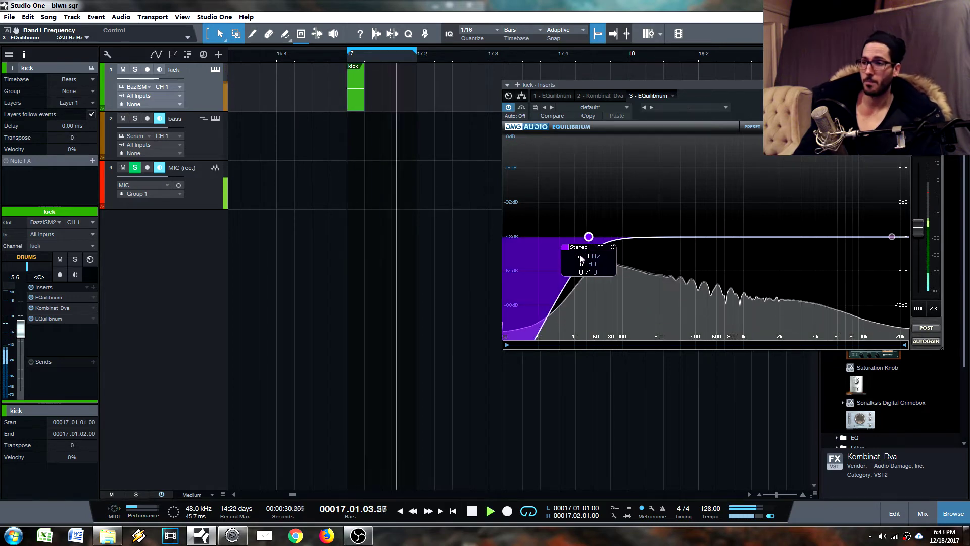
pyautogui.moveTo(588, 236)
pyautogui.mouseDown()
pyautogui.moveTo(621, 236)
pyautogui.moveTo(588, 237)
pyautogui.mouseUp()
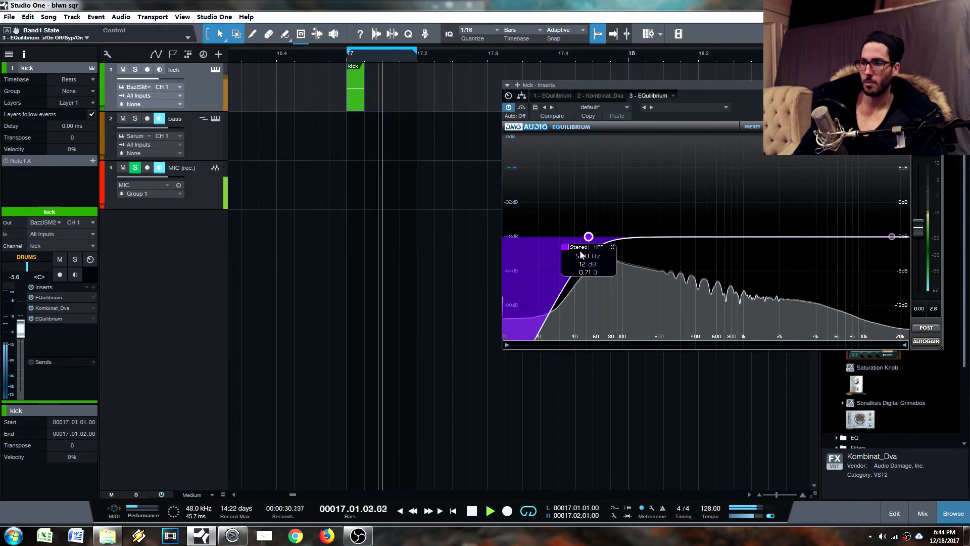
pyautogui.scroll(-1, 581, 257)
pyautogui.scroll(-3, 581, 260)
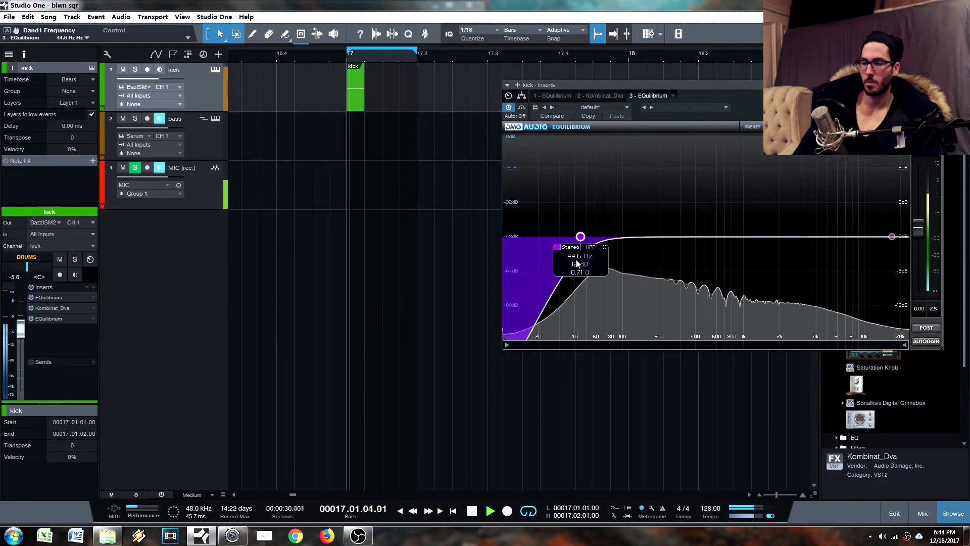
pyautogui.press('space')
pyautogui.click(938, 85)
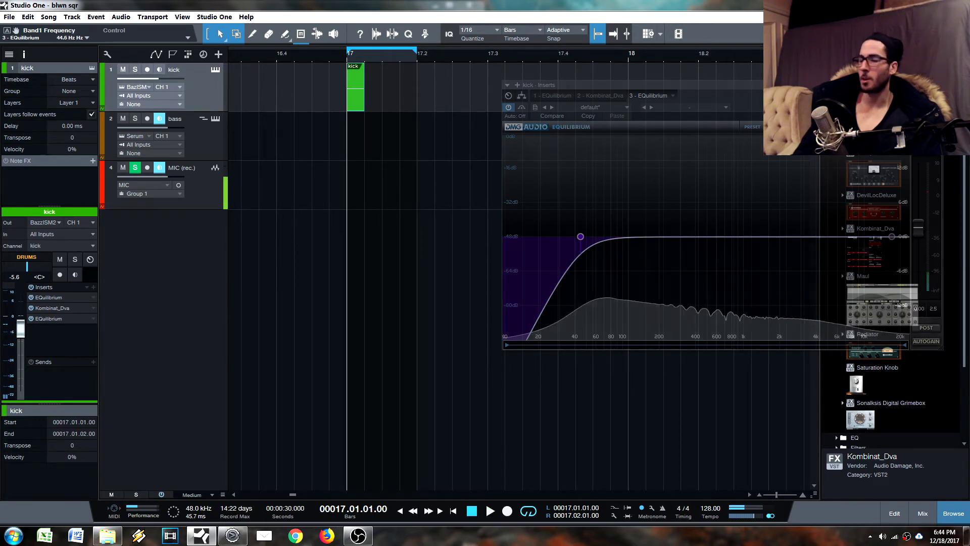
# In Kombinat_Dva, set the low crossover to 245 Hz, the high crossover to about 3 kHz and the mid gain to -2 dB
pyautogui.click(48, 308)
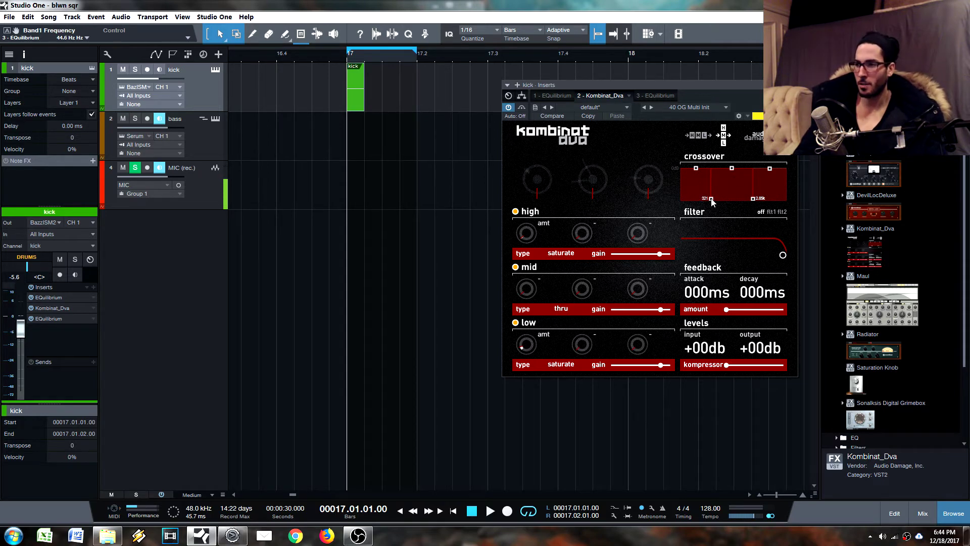
pyautogui.moveTo(712, 202); pyautogui.dragTo(708, 201)
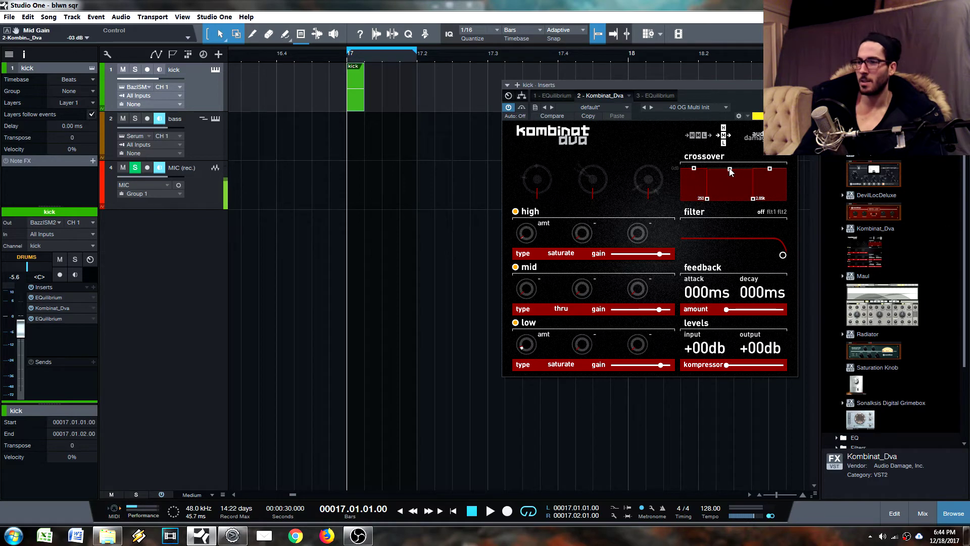
pyautogui.press('space')
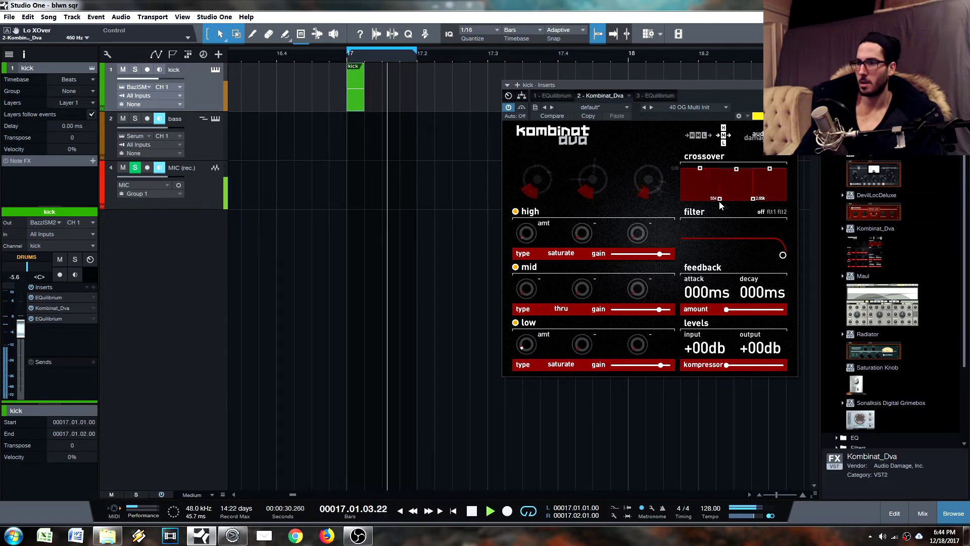
pyautogui.moveTo(720, 201); pyautogui.dragTo(707, 204)
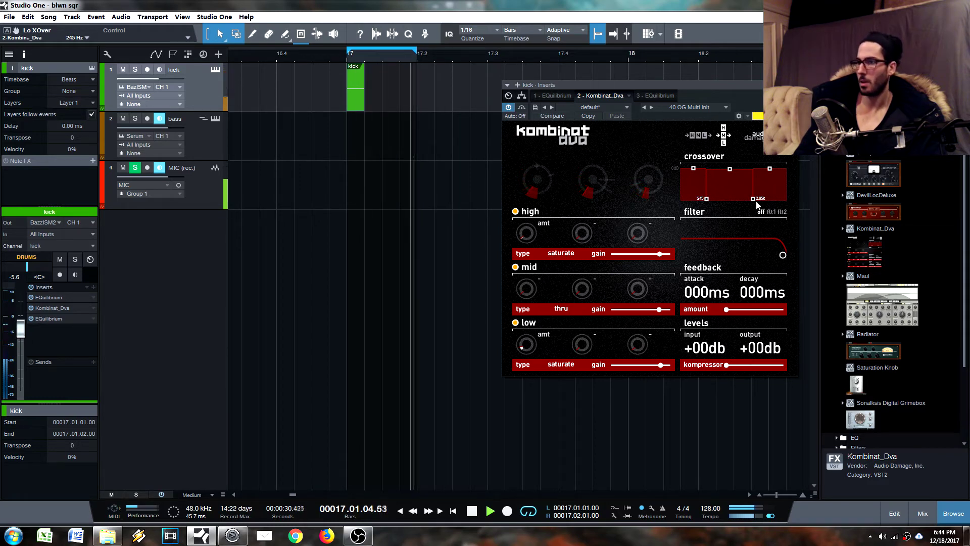
pyautogui.moveTo(757, 205); pyautogui.dragTo(744, 204)
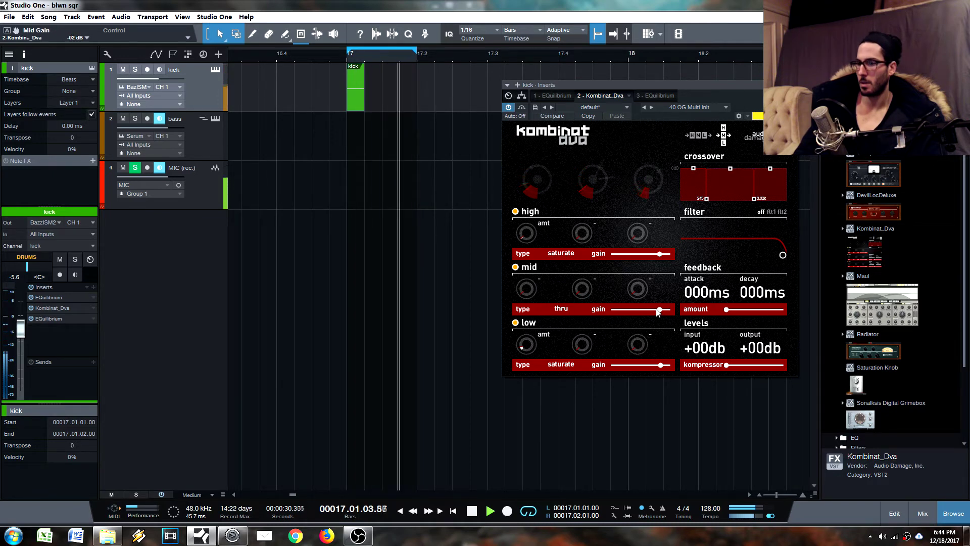
pyautogui.press('space')
# Set Kombinat_Dva's mid band to fuzz with an amount of 0.03 and move the low crossover to 276 Hz during playback
pyautogui.click(561, 308)
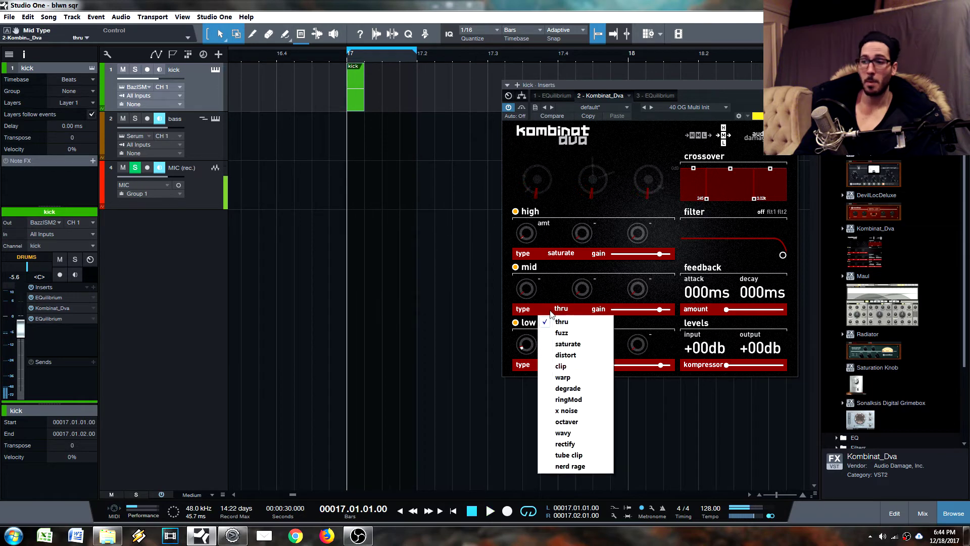
pyautogui.click(565, 333)
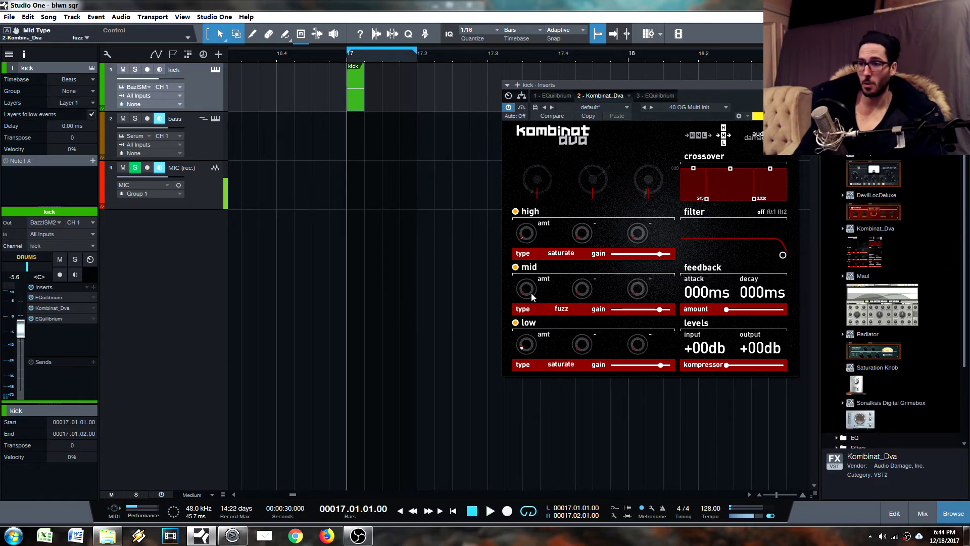
pyautogui.moveTo(532, 295); pyautogui.dragTo(534, 278)
pyautogui.press('space')
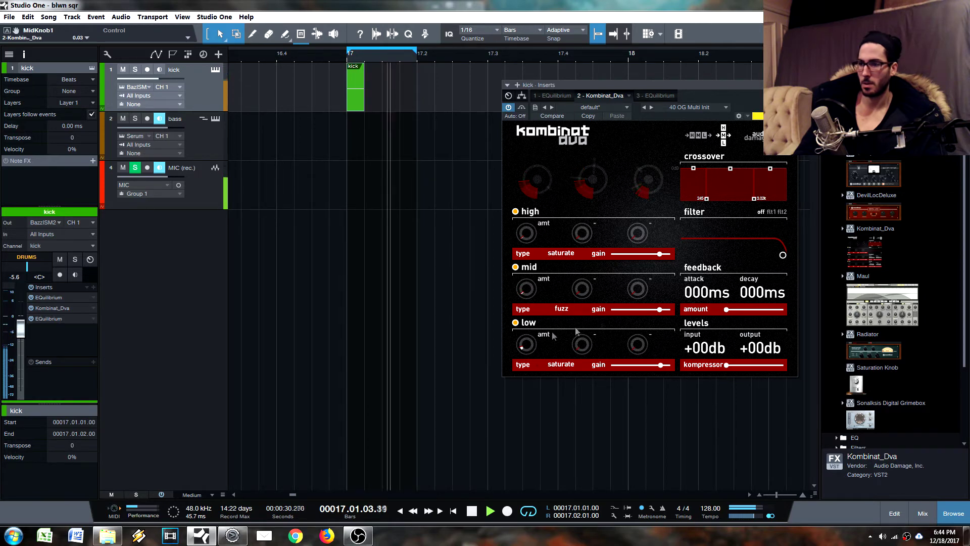
pyautogui.moveTo(714, 199); pyautogui.dragTo(714, 201)
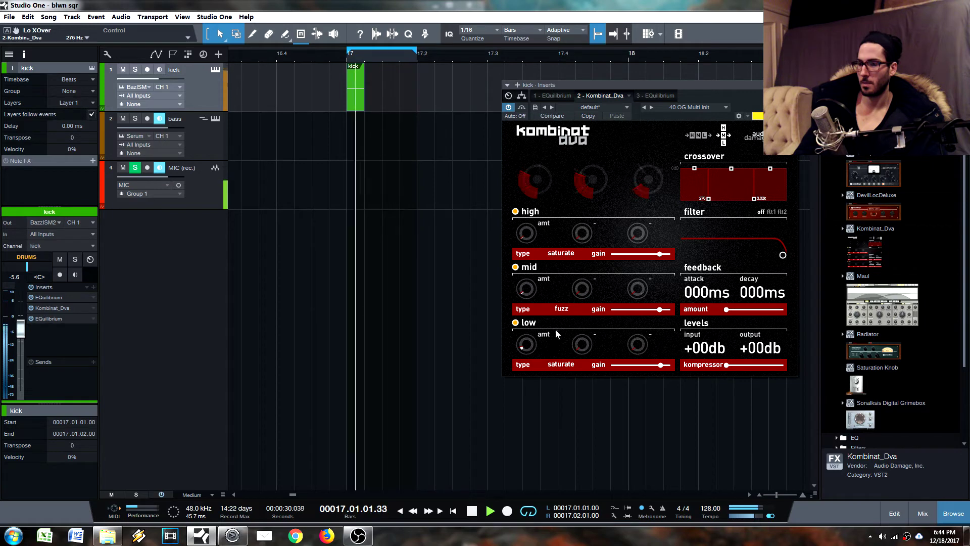
# Audition the clip and tube clip types on Kombinat_Dva's mid band while the kick plays
pyautogui.click(561, 309)
pyautogui.click(562, 366)
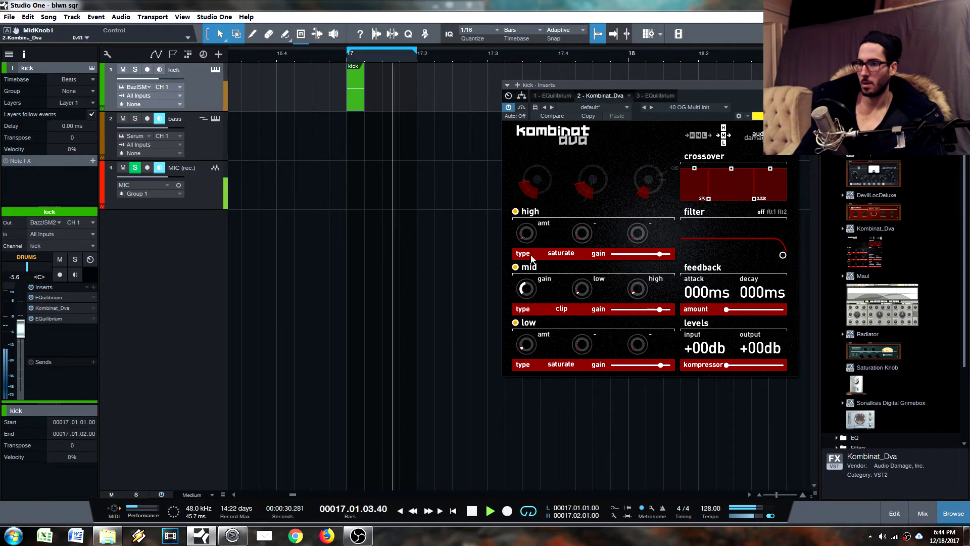
pyautogui.click(561, 309)
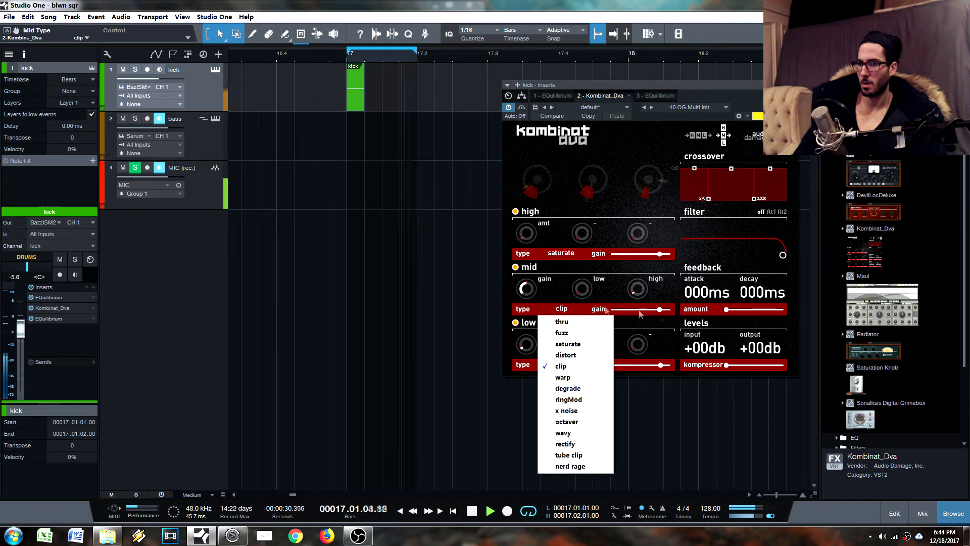
pyautogui.click(569, 454)
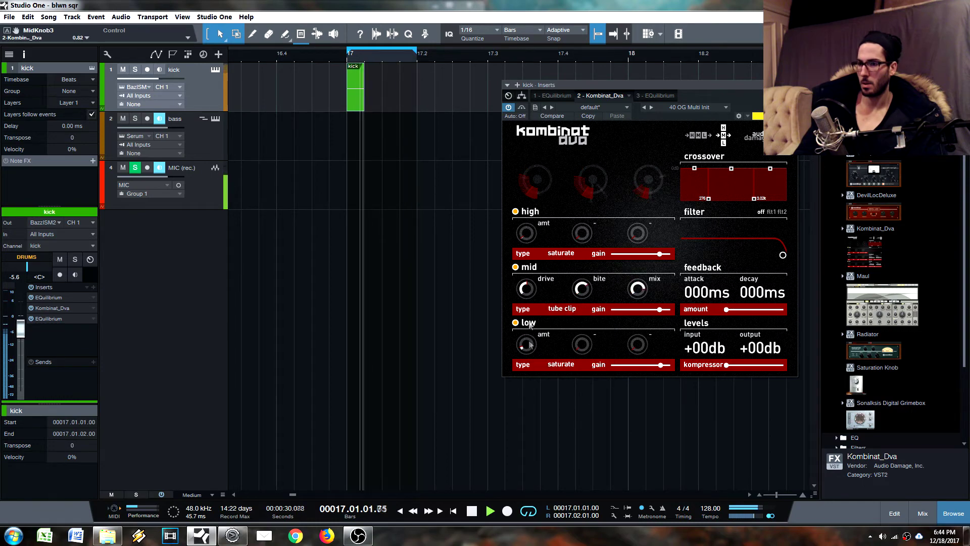
# Set Kombinat_Dva's mid band type to thru, stop playback and close the plug-in window
pyautogui.click(562, 309)
pyautogui.click(563, 322)
pyautogui.press('space')
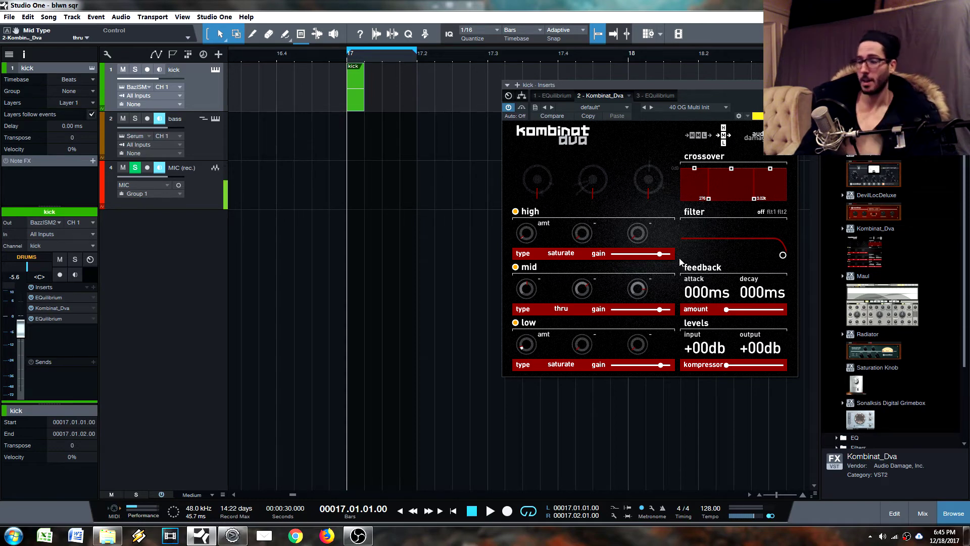
pyautogui.click(792, 84)
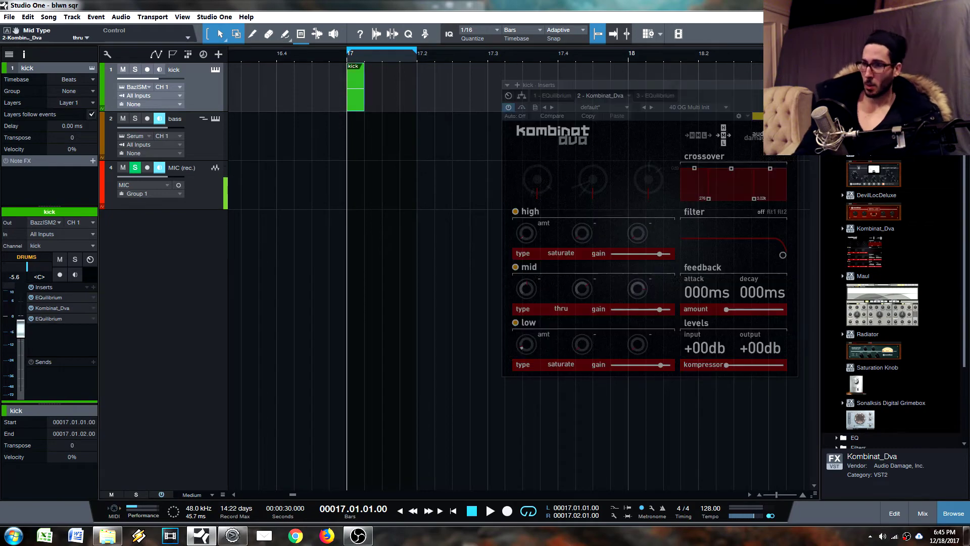
# Add Invisible_Limiter from the Limiting effects folder after the second EQuilibrium in the kick's inserts
pyautogui.scroll(3, 897, 291)
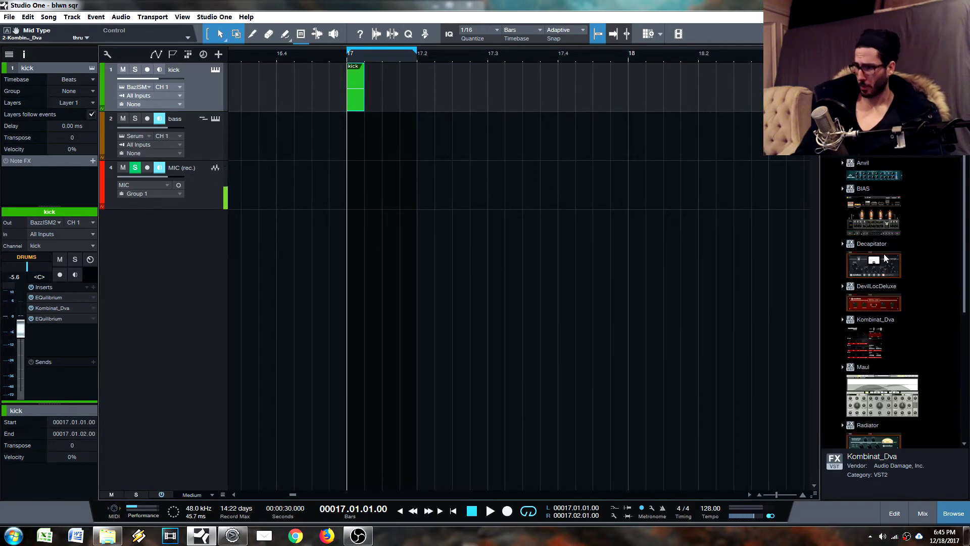
pyautogui.doubleClick(844, 155)
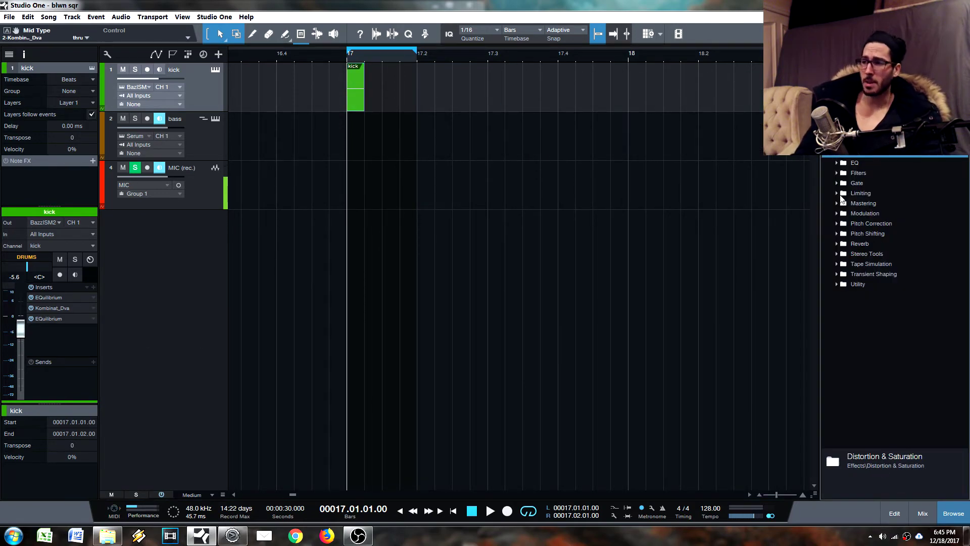
pyautogui.click(836, 193)
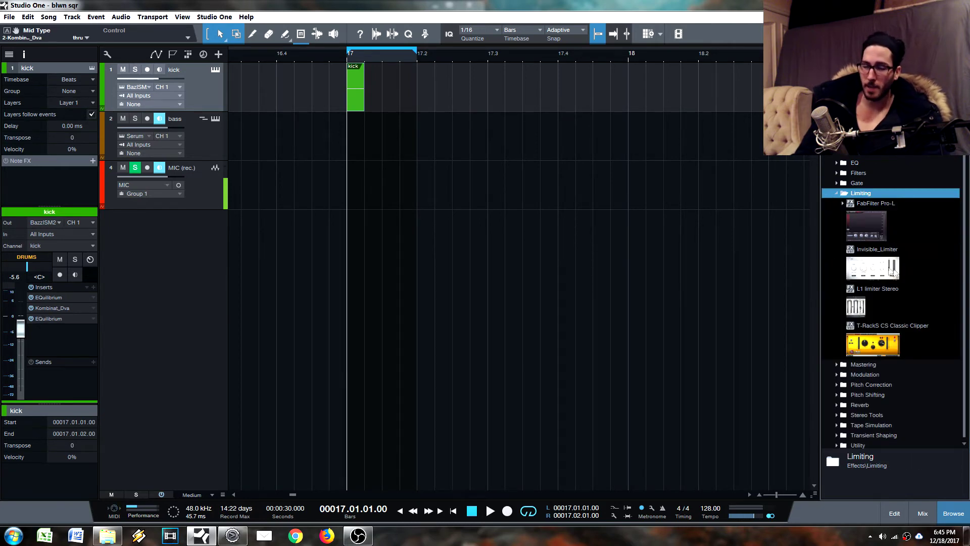
pyautogui.moveTo(892, 273); pyautogui.dragTo(97, 326)
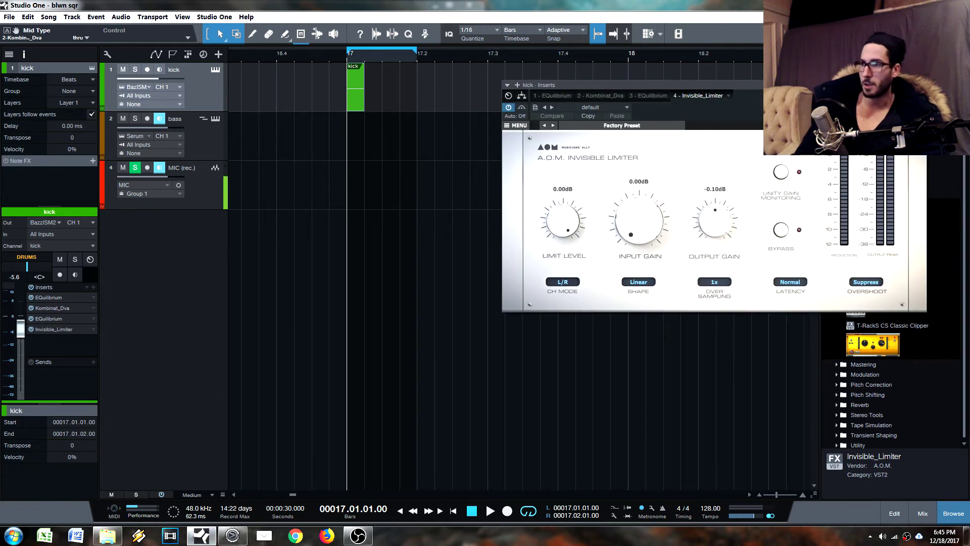
pyautogui.moveTo(606, 85); pyautogui.dragTo(481, 85)
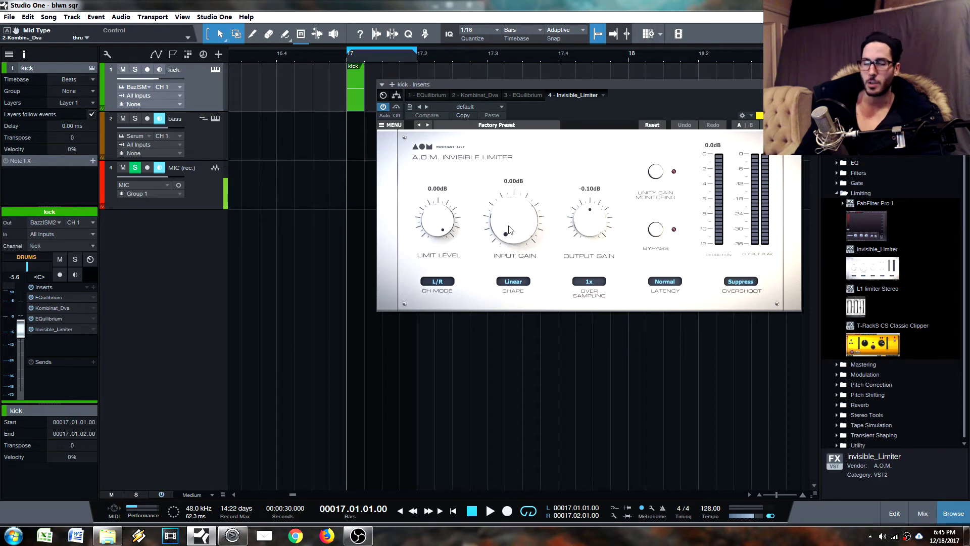
# Set the Invisible Limiter's input gain to 0.60 dB and deactivate the plug-in in the kick's inserts
pyautogui.moveTo(520, 228); pyautogui.dragTo(548, 239)
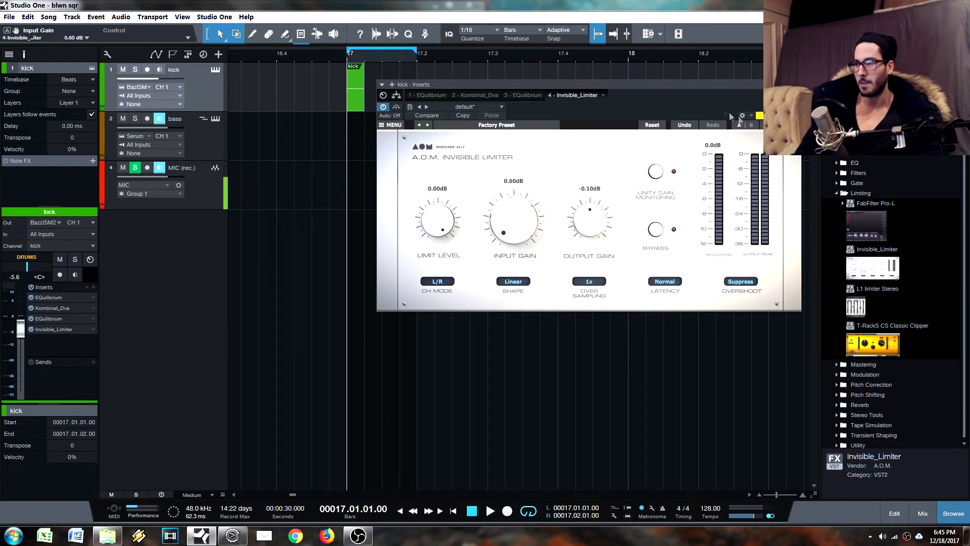
pyautogui.moveTo(791, 83); pyautogui.dragTo(686, 75)
pyautogui.click(32, 329)
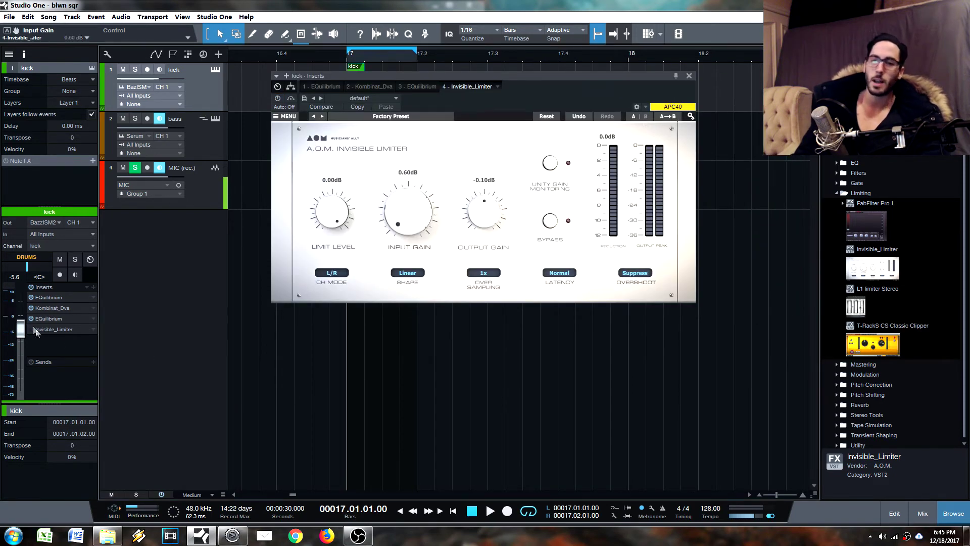
# Show the mixer, open the master mix's FabFilter Pro-L and play the kick to view its peaks
pyautogui.press('F3')
pyautogui.doubleClick(787, 406)
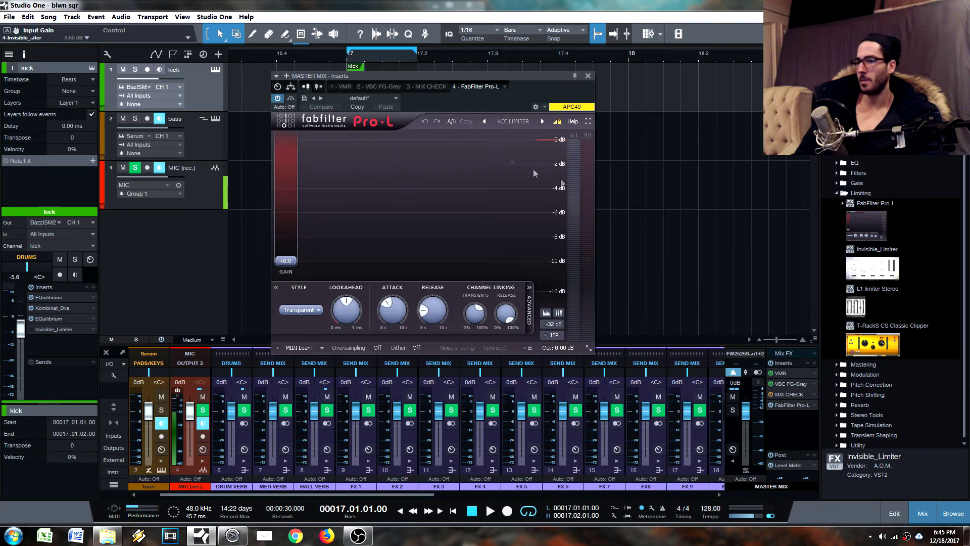
pyautogui.moveTo(548, 83); pyautogui.dragTo(773, 62)
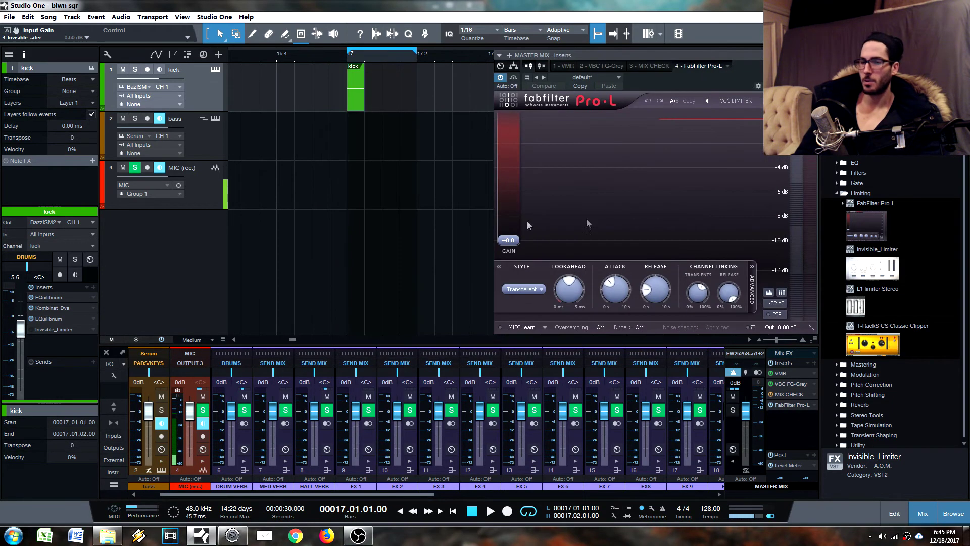
pyautogui.click(356, 107)
pyautogui.press('space')
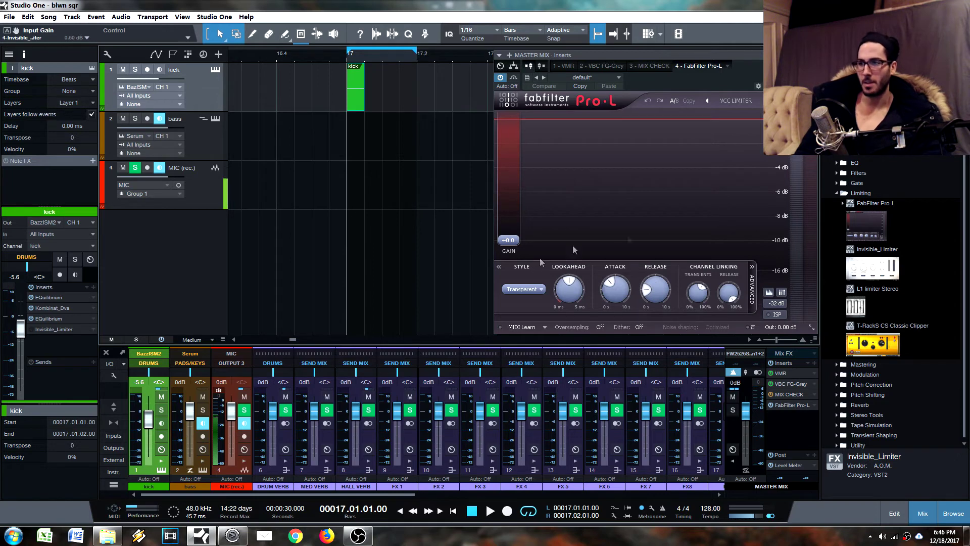
pyautogui.moveTo(755, 74); pyautogui.dragTo(715, 90)
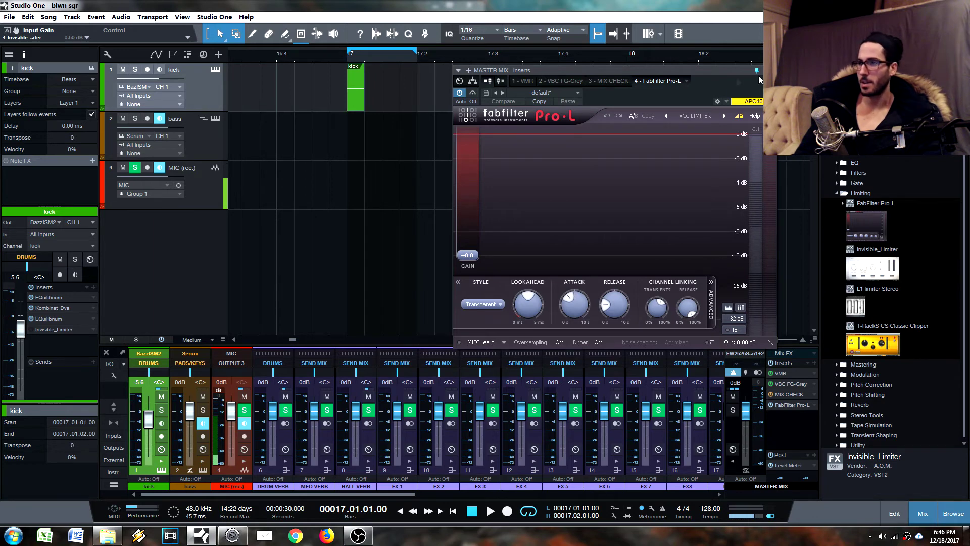
pyautogui.moveTo(759, 75); pyautogui.dragTo(844, 59)
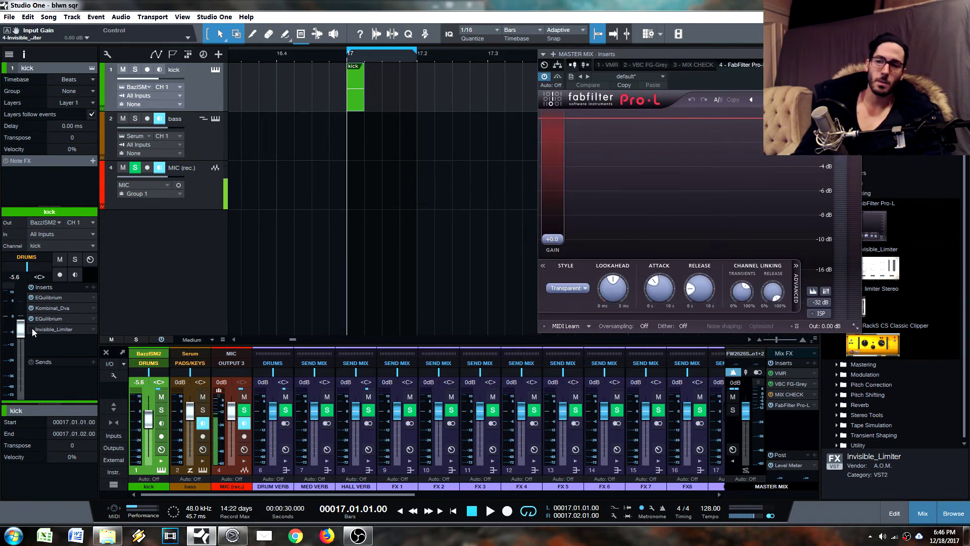
# Reopen the kick's Invisible Limiter, turn on unity gain monitoring and reset the input gain to 0.00 dB
pyautogui.click(50, 329)
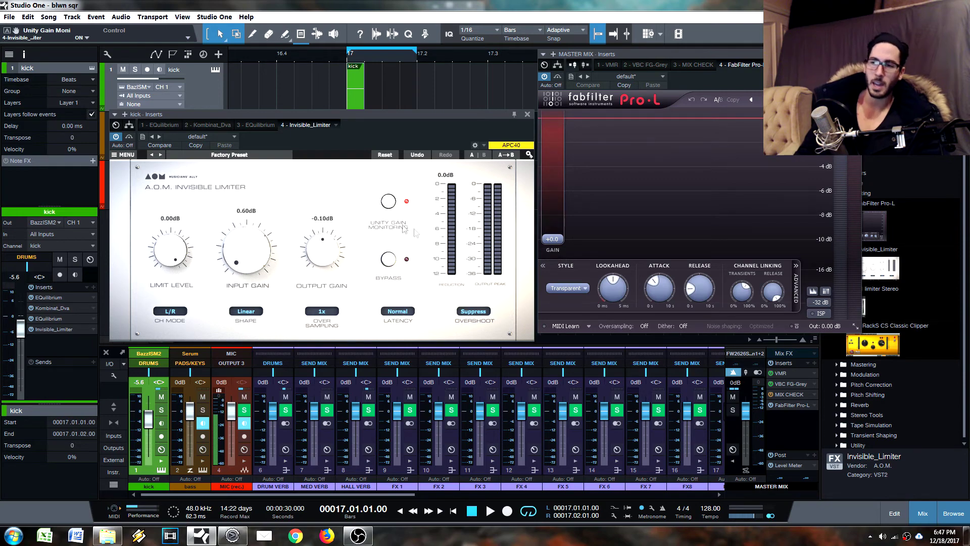
pyautogui.doubleClick(238, 269)
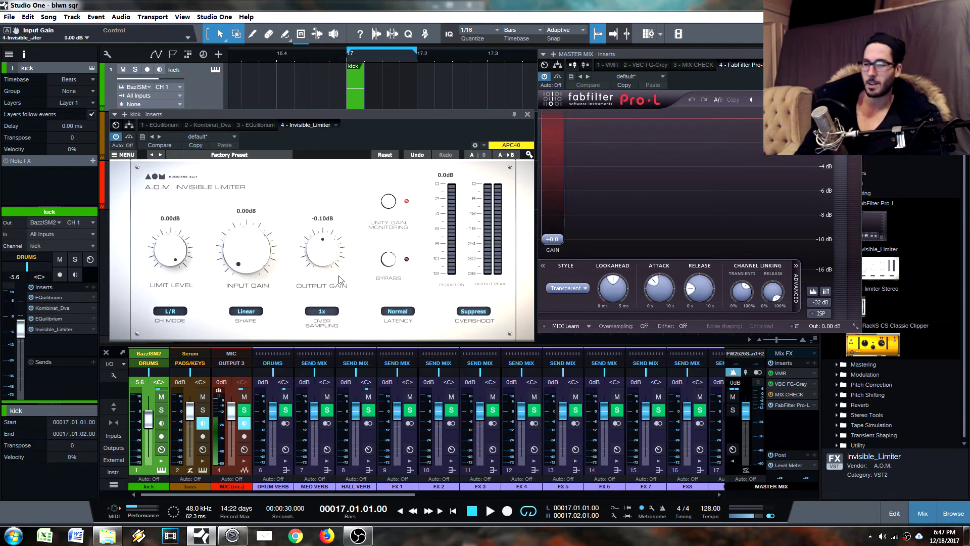
pyautogui.moveTo(354, 115); pyautogui.dragTo(599, 95)
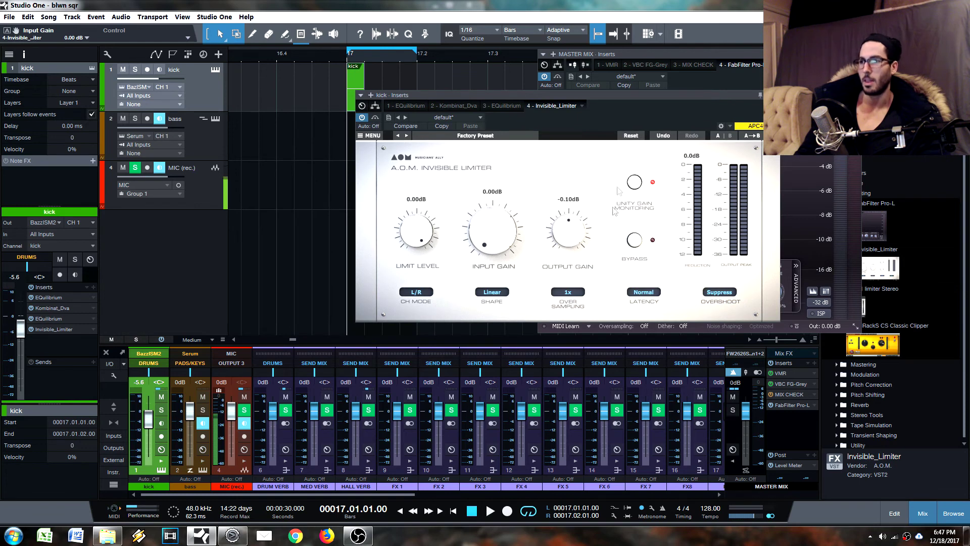
# Adjust the Invisible Limiter's input gain to 2.80 dB while playing the kick, and close its window
pyautogui.press('space')
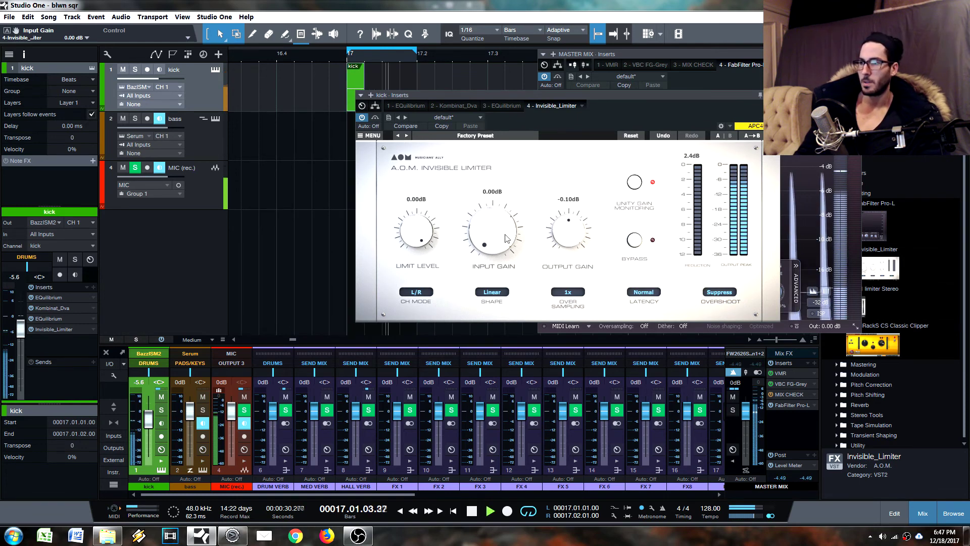
pyautogui.moveTo(493, 230)
pyautogui.mouseDown()
pyautogui.moveTo(513, 196)
pyautogui.moveTo(502, 238)
pyautogui.mouseUp()
pyautogui.press('space')
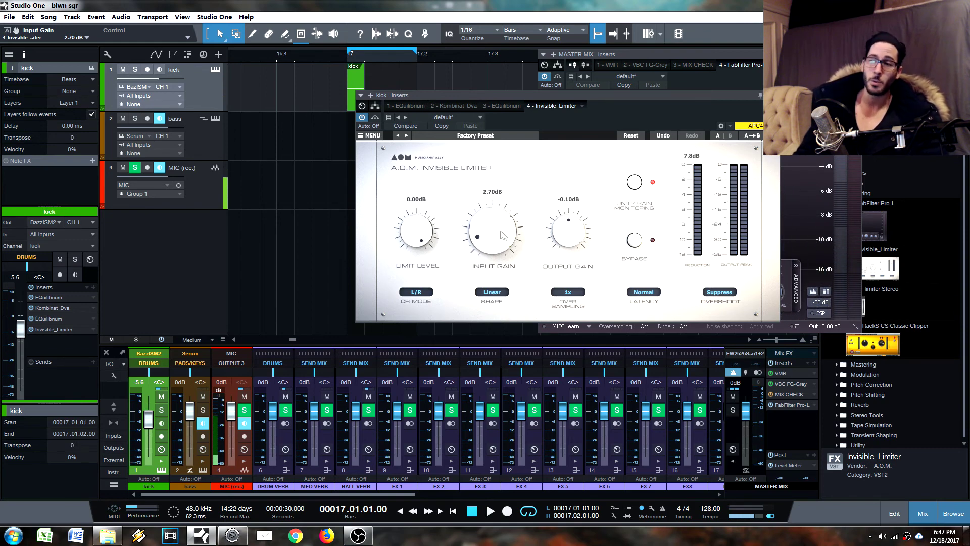
pyautogui.moveTo(501, 244); pyautogui.dragTo(497, 239)
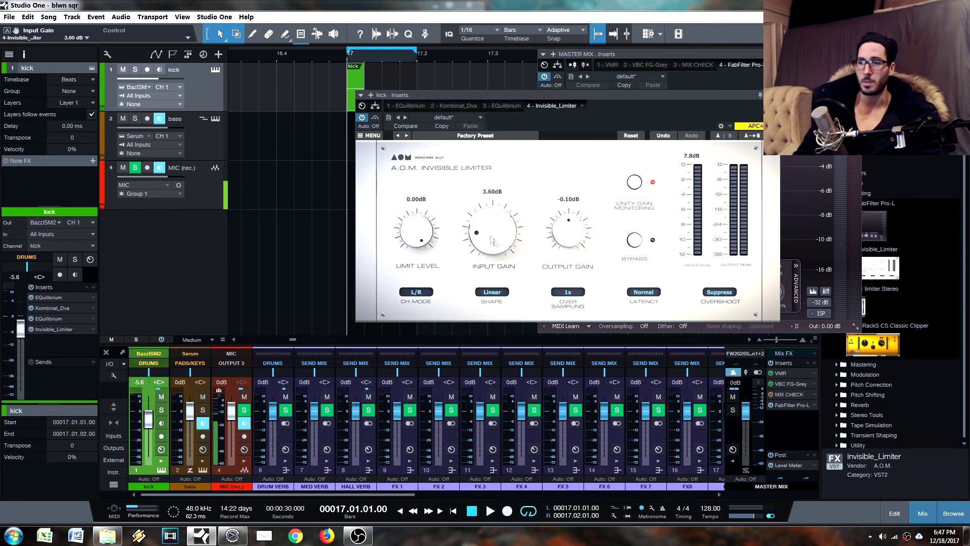
pyautogui.press('space')
pyautogui.moveTo(477, 236); pyautogui.dragTo(484, 263)
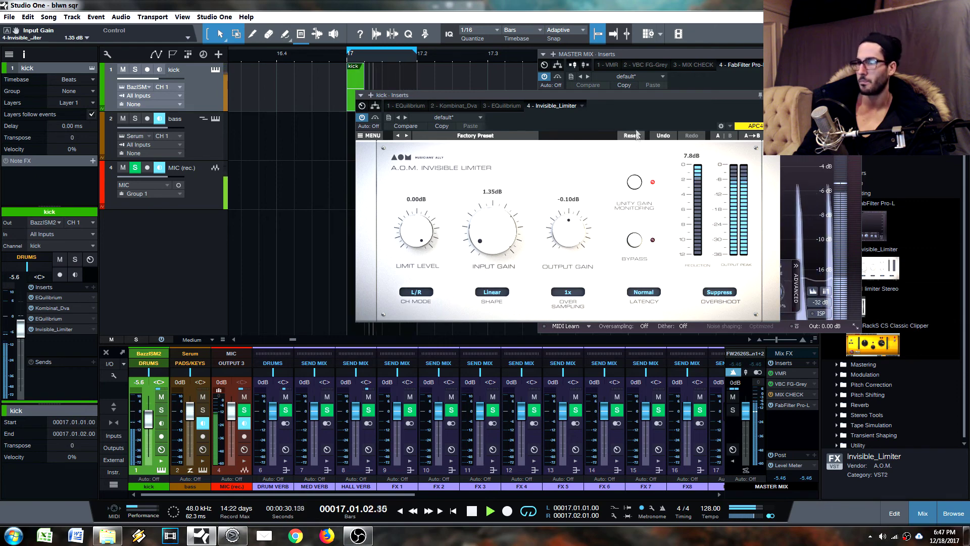
pyautogui.moveTo(511, 237)
pyautogui.mouseDown()
pyautogui.moveTo(511, 207)
pyautogui.moveTo(508, 222)
pyautogui.mouseUp()
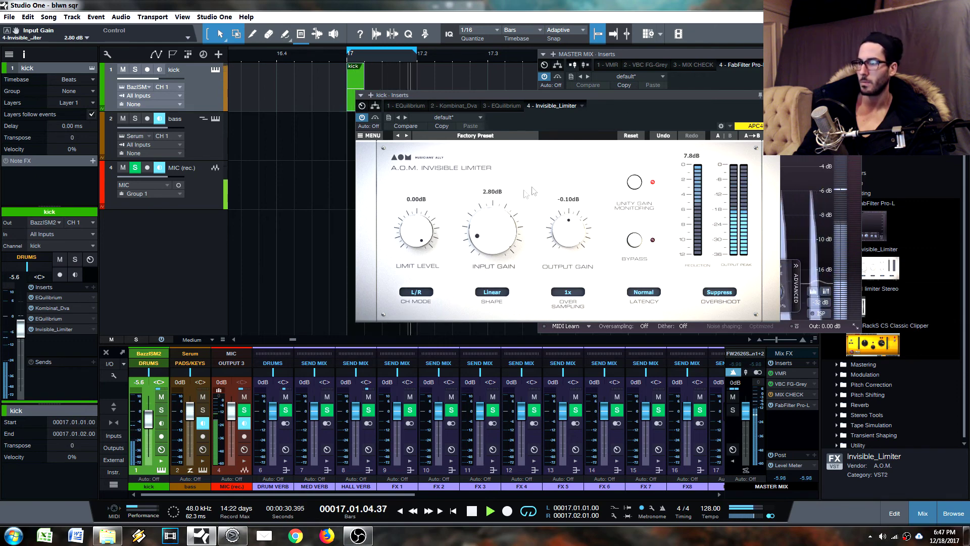
pyautogui.press('space')
pyautogui.moveTo(642, 107); pyautogui.dragTo(401, 99)
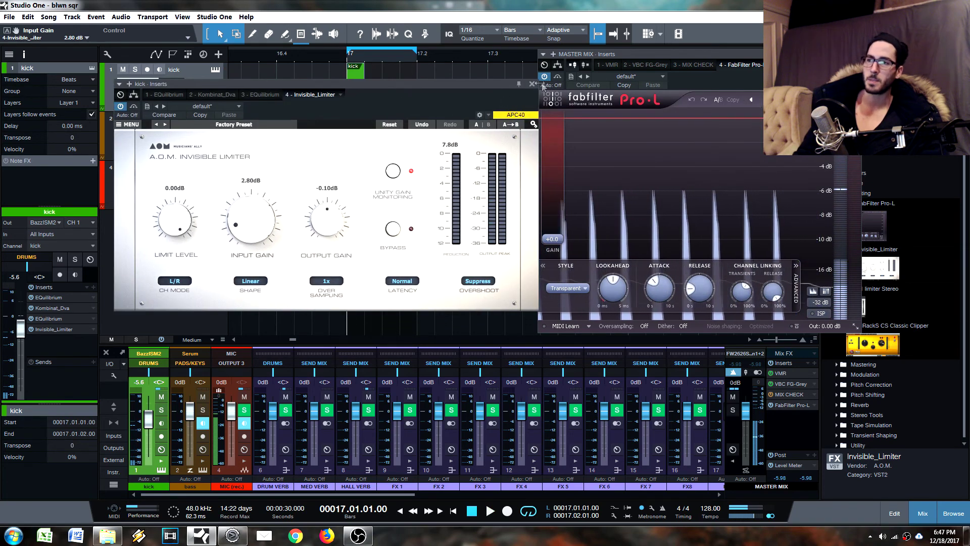
pyautogui.click(532, 84)
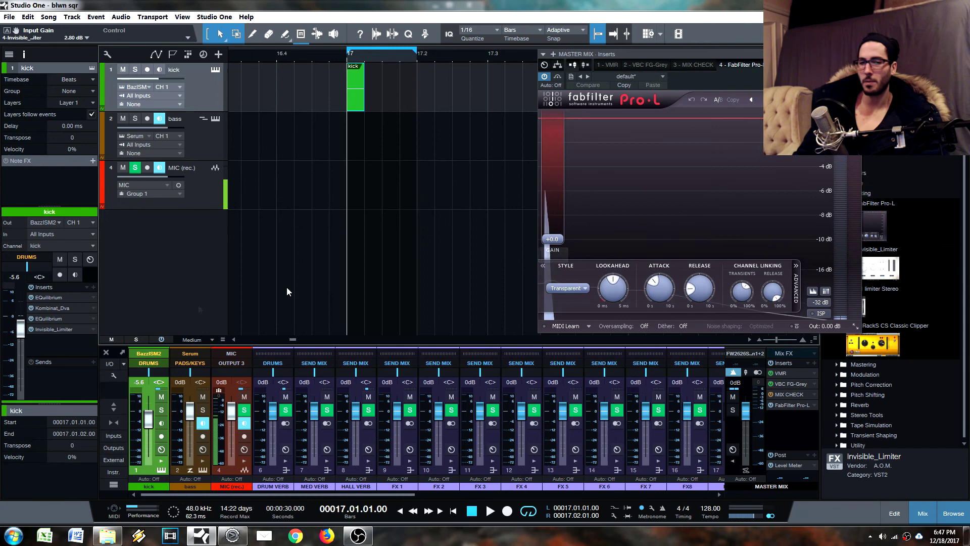
# Compare the kick's peaks in Pro-L with Invisible_Limiter bypassed and active, and close the limiter window
pyautogui.click(51, 329)
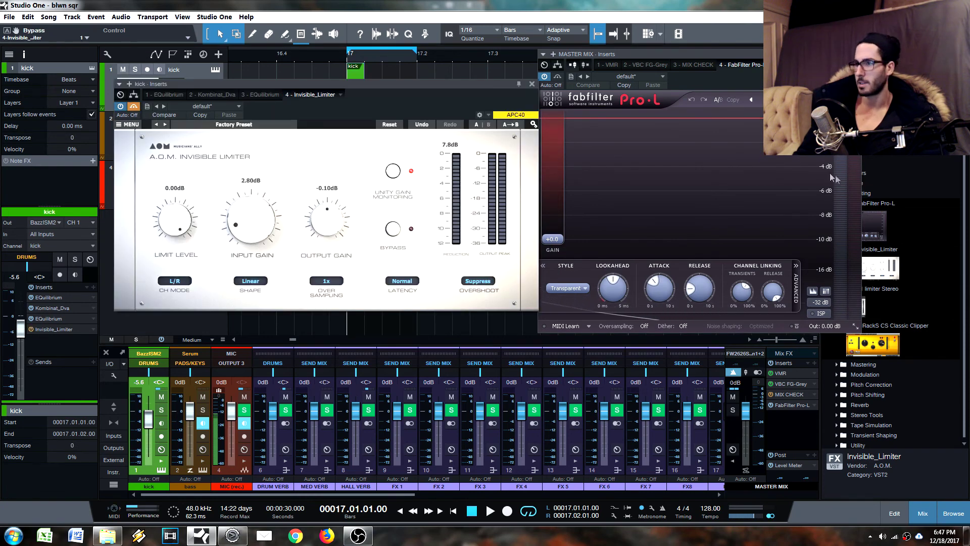
pyautogui.press('space')
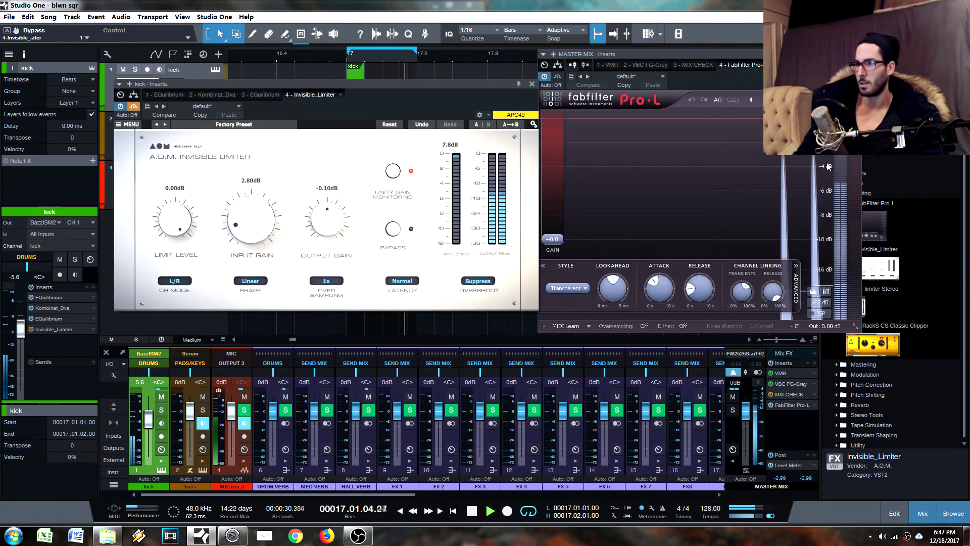
pyautogui.press('space')
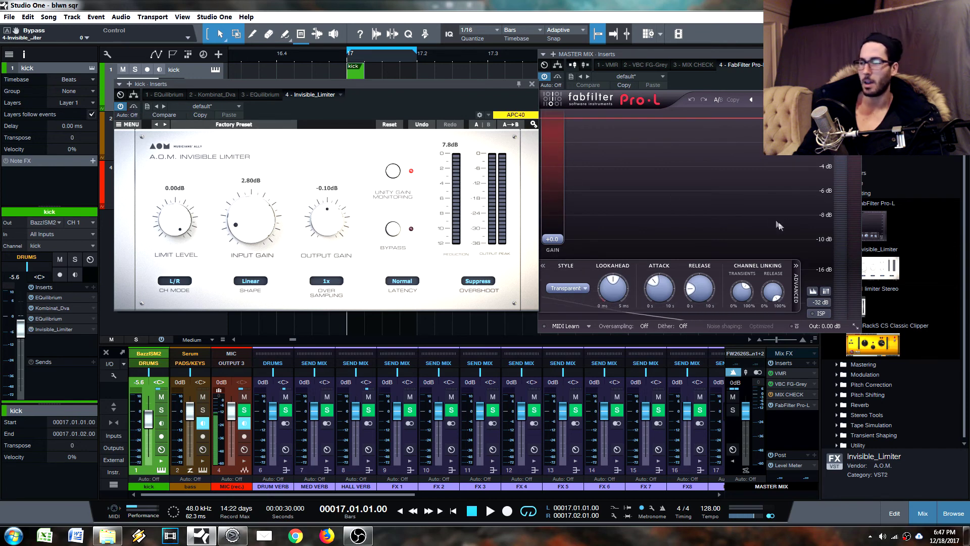
pyautogui.press('space')
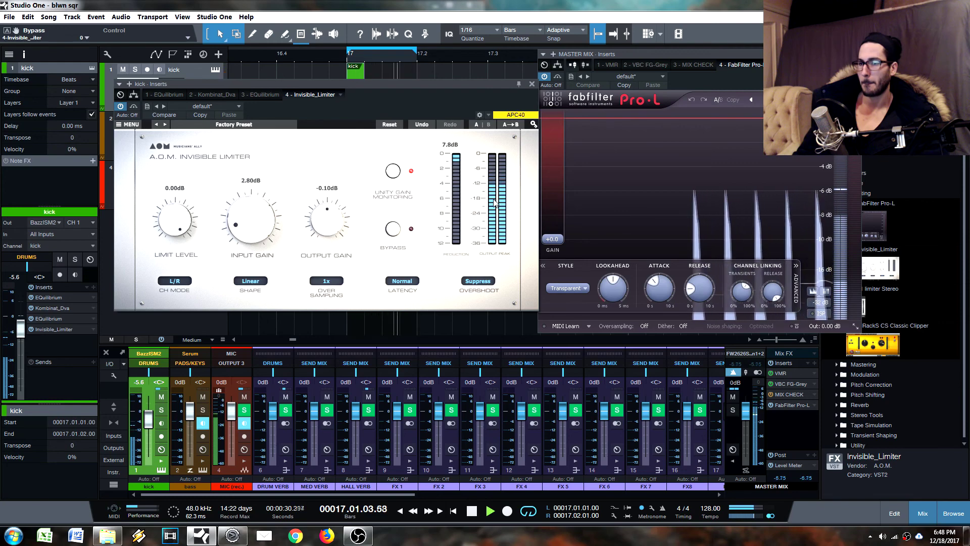
pyautogui.press('space')
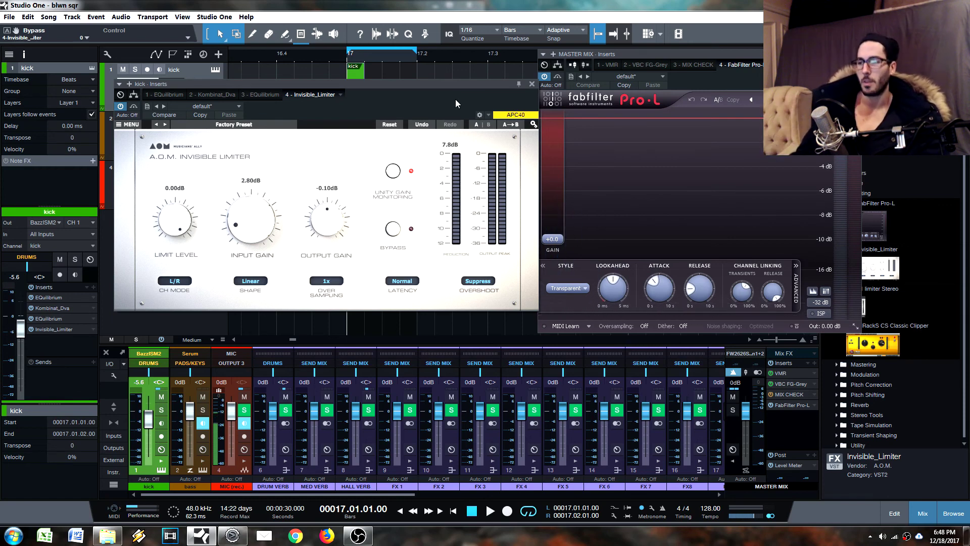
pyautogui.moveTo(513, 91); pyautogui.dragTo(519, 100)
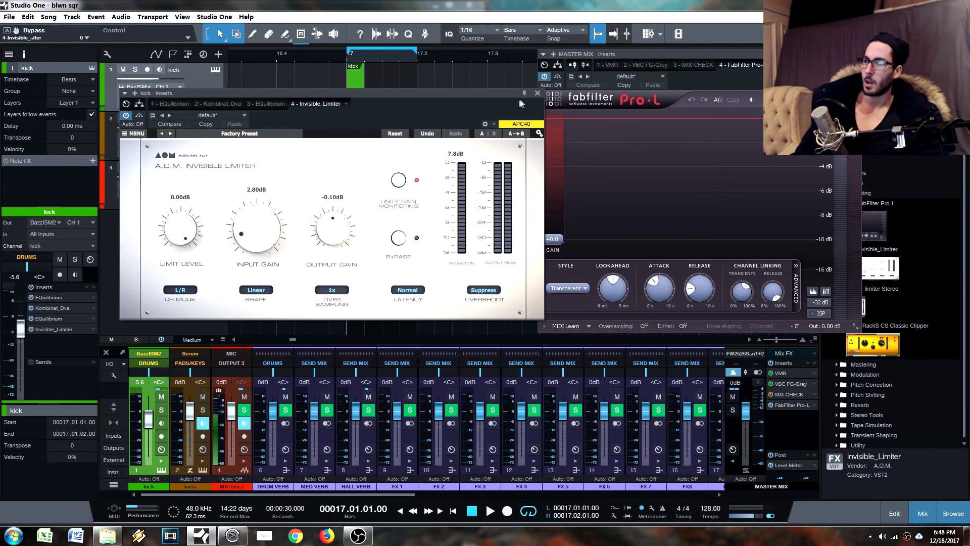
pyautogui.click(537, 94)
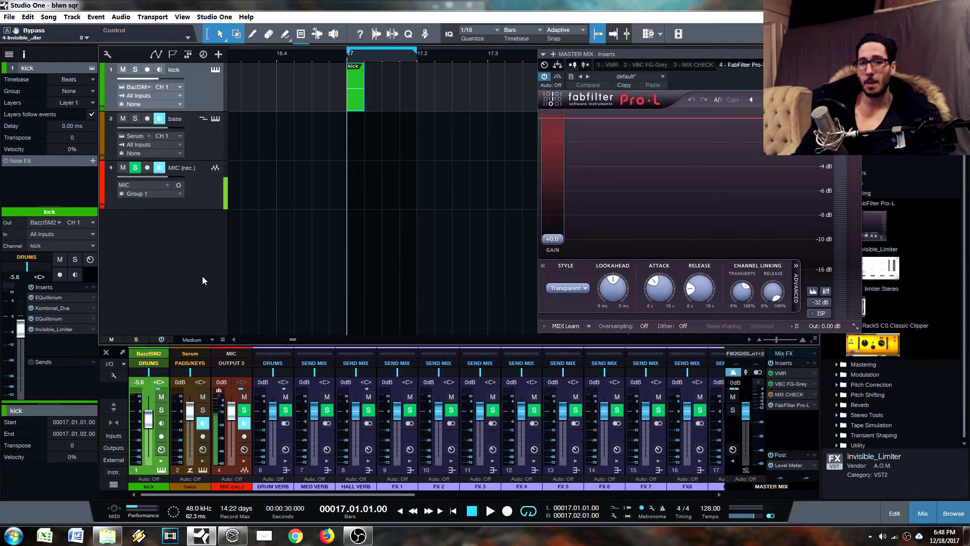
# Add T-RackS CS Classic Clipper after Invisible_Limiter in the kick's inserts and deactivate both plug-ins
pyautogui.click(31, 329)
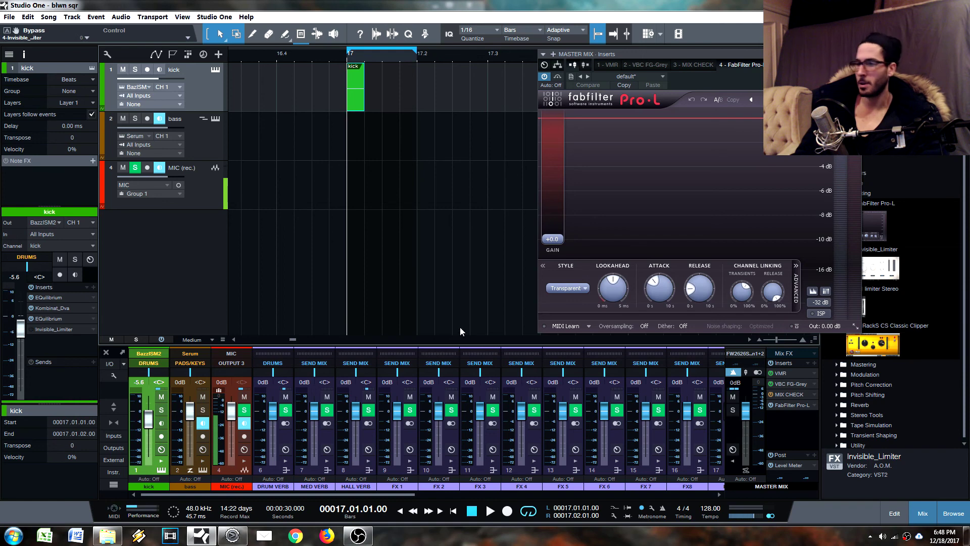
pyautogui.press('Escape')
pyautogui.moveTo(859, 343); pyautogui.dragTo(60, 339)
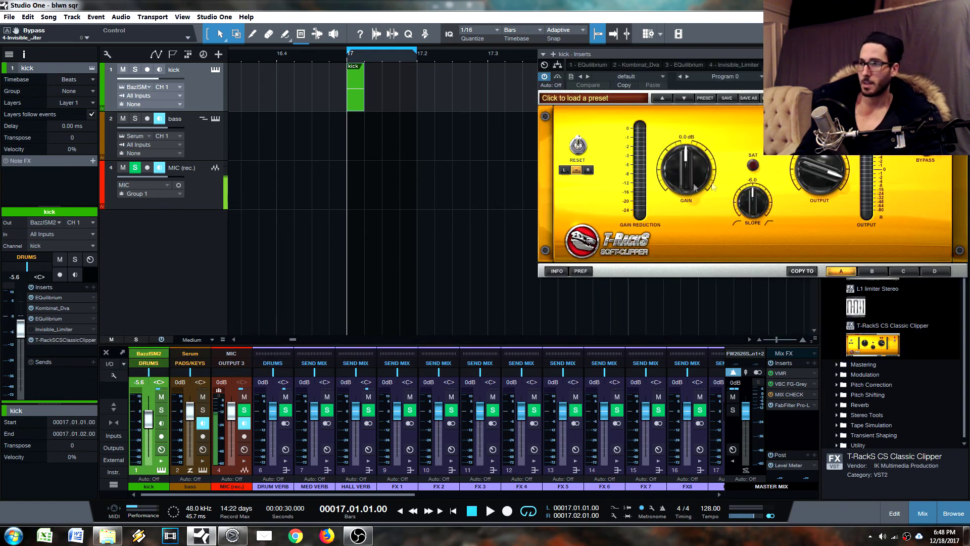
pyautogui.moveTo(952, 59); pyautogui.dragTo(693, 76)
pyautogui.click(702, 72)
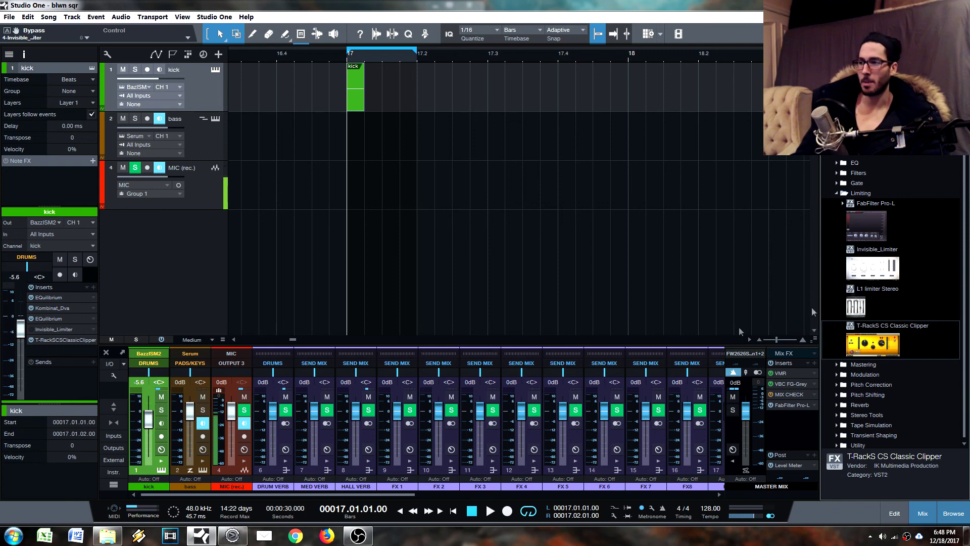
pyautogui.click(33, 339)
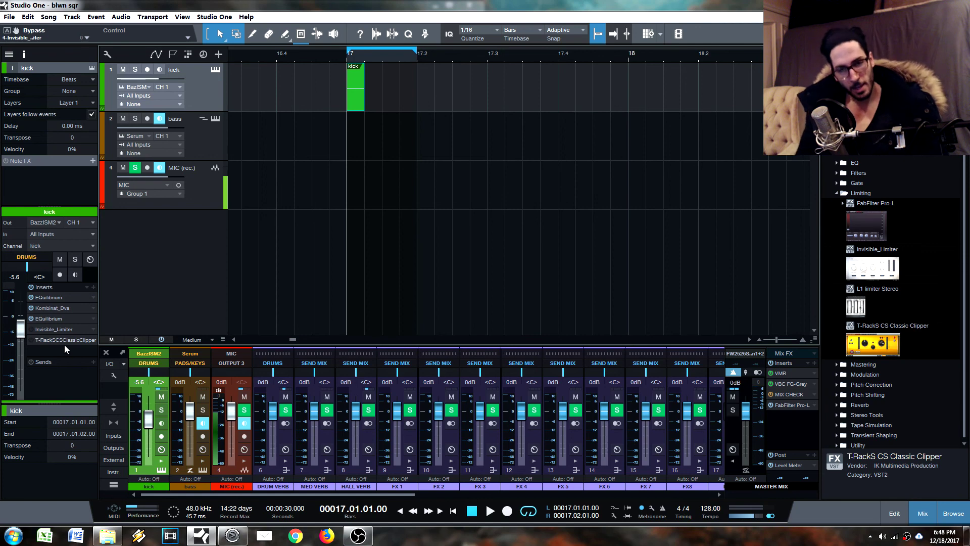